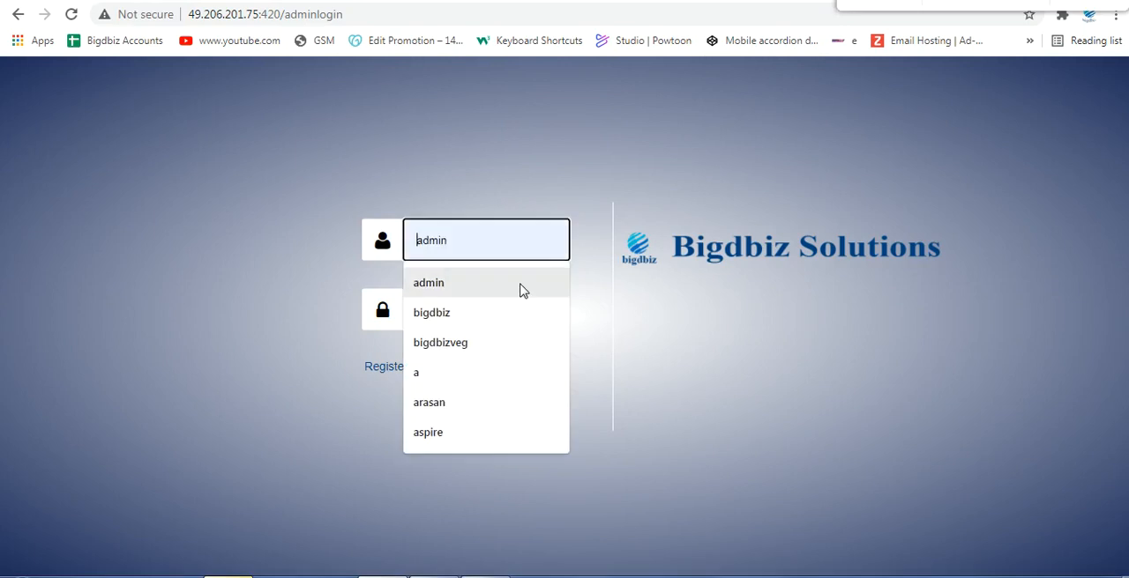
type("bigdbz")
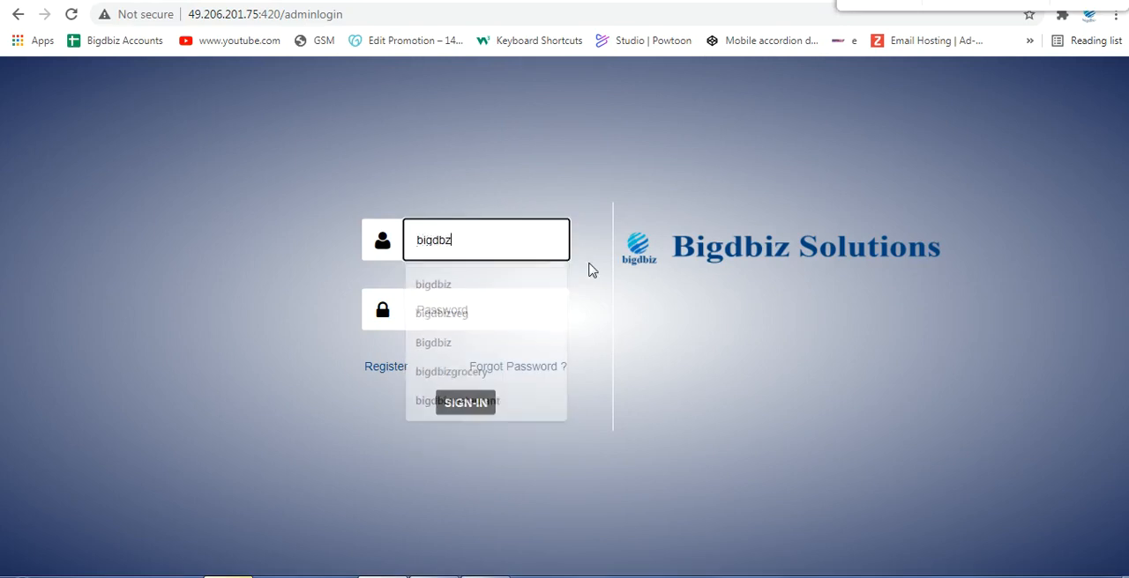
key("BackSpace")
type("izveg")
key("Tab")
type("•••")
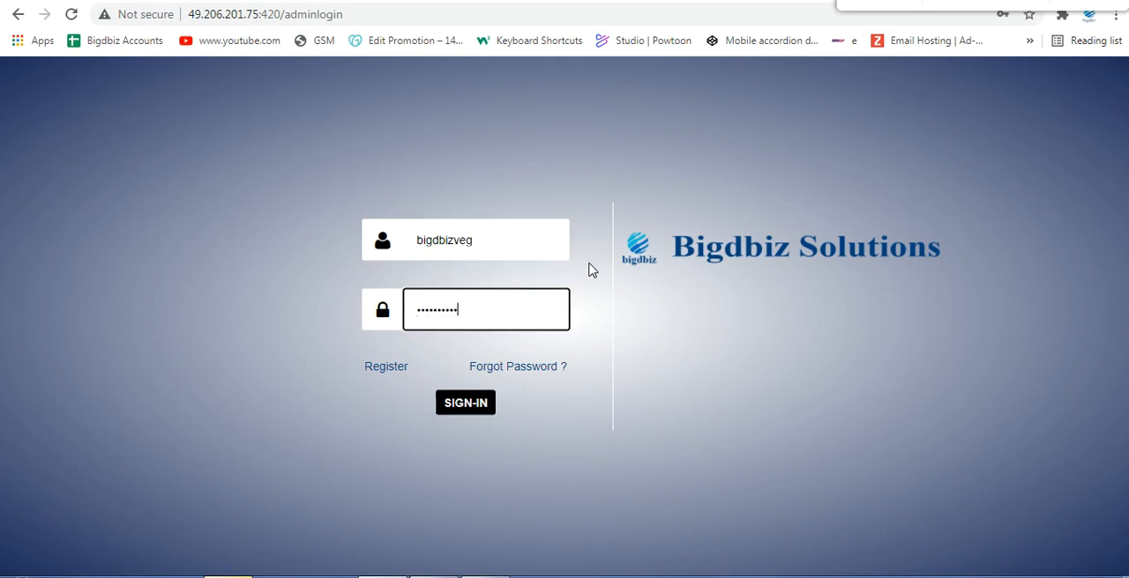
key("Return")
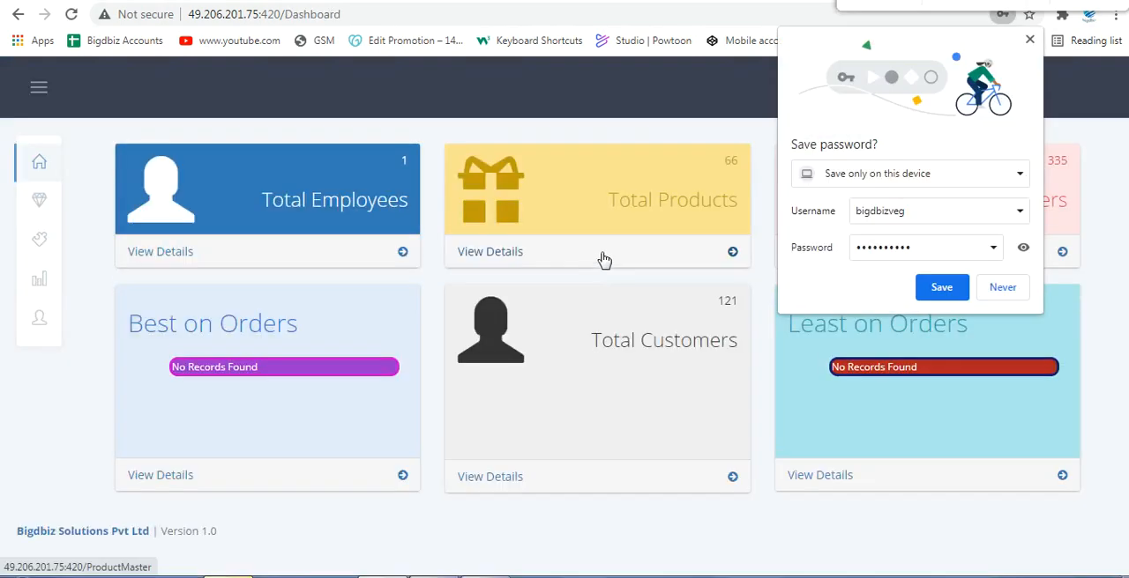
left_click(1029, 40)
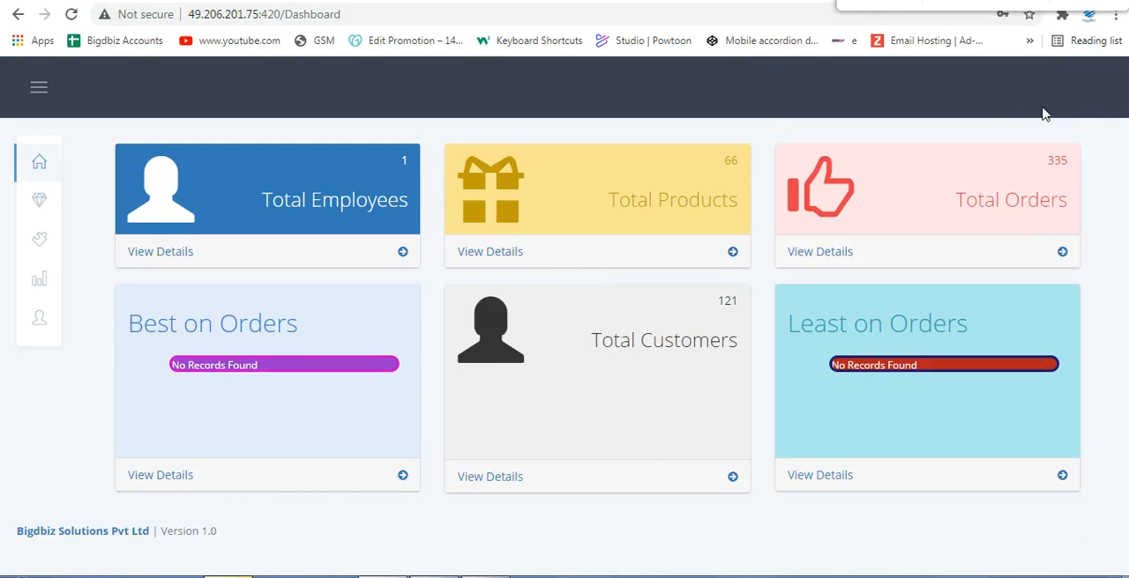
Step: Open the Supplier master and review the new supplier form, including its Inner/Outer choice
mouse_move(31, 199)
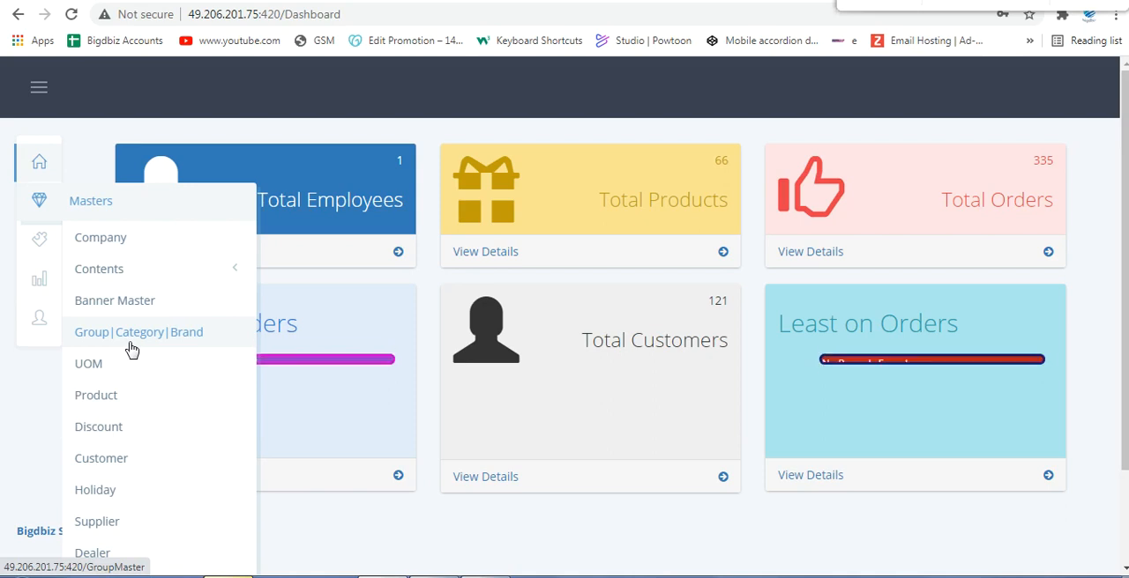
left_click(117, 529)
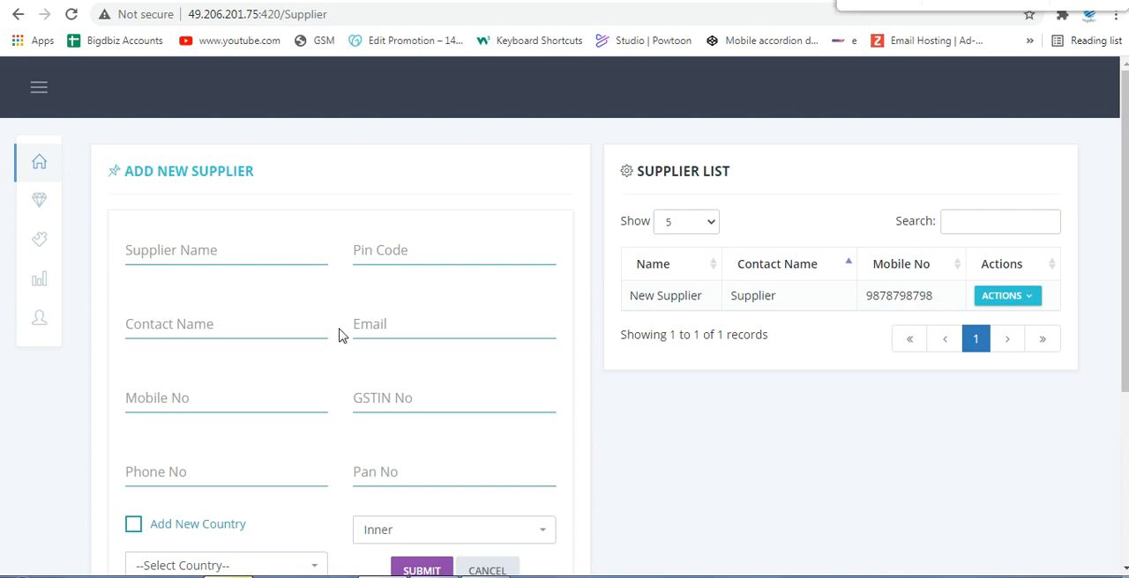
scroll(298, 402, "down", 2)
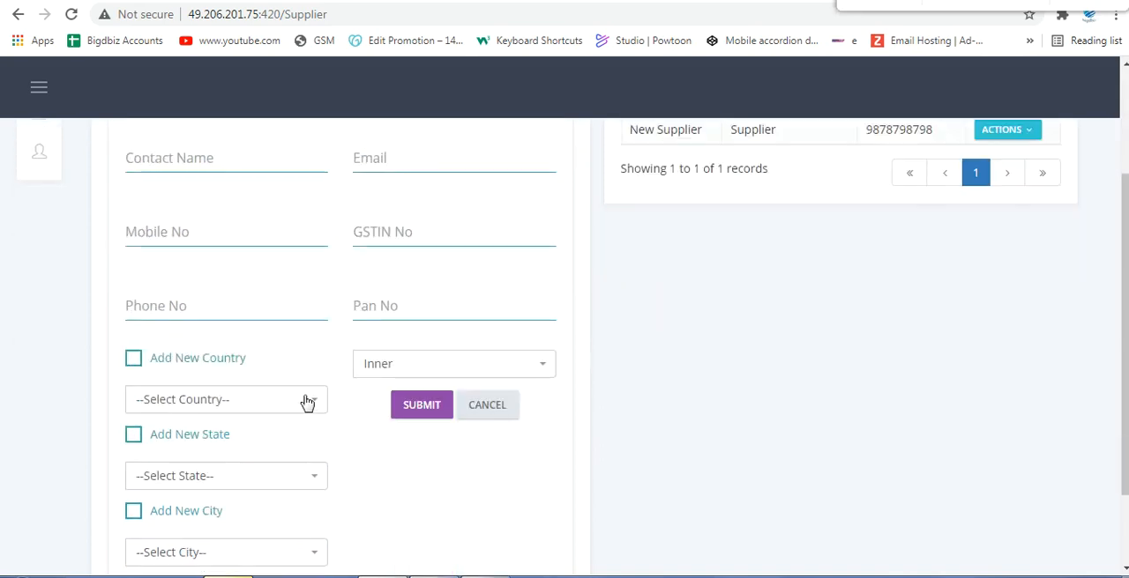
left_click(394, 374)
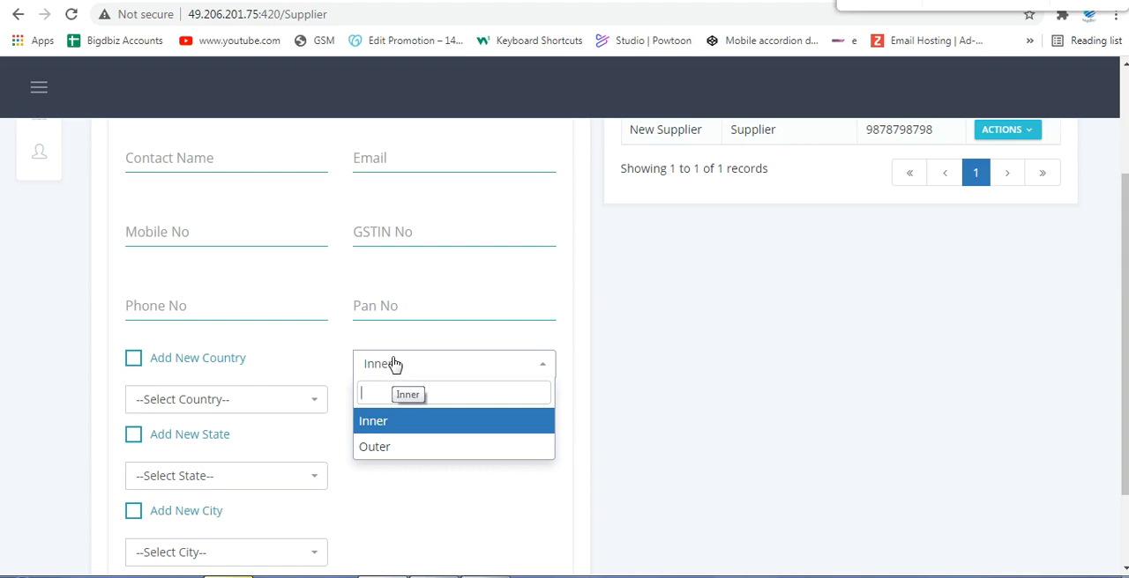
left_click(670, 388)
scroll(219, 261, "up", 2)
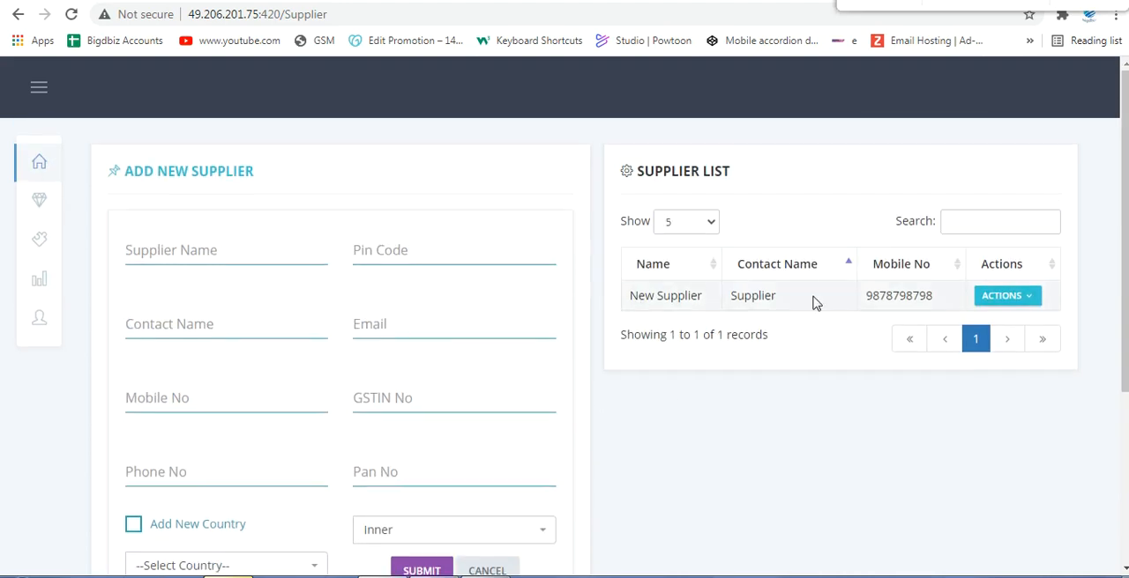
Step: Open the New Supplier record for editing and review its details, dismissing the translation prompt
left_click(1014, 297)
left_click(1011, 322)
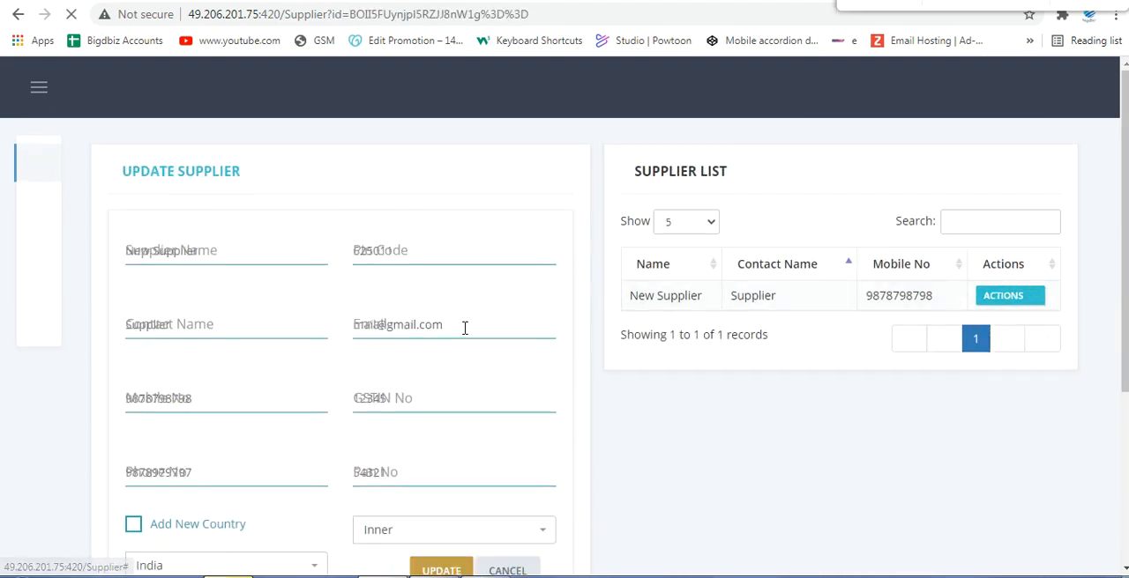
scroll(629, 305, "down", 1)
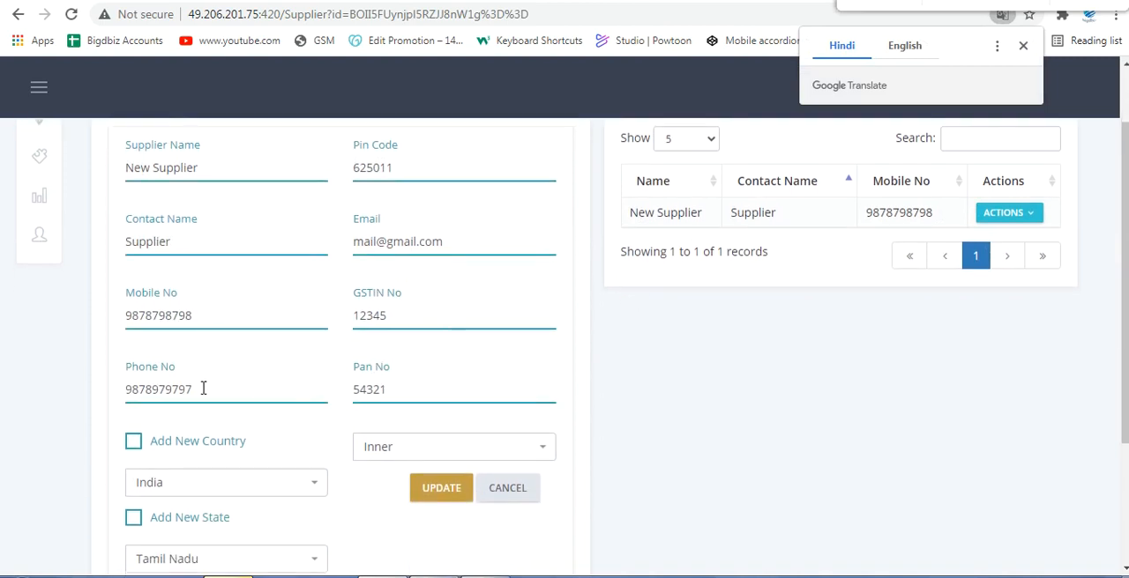
scroll(174, 433, "down", 2)
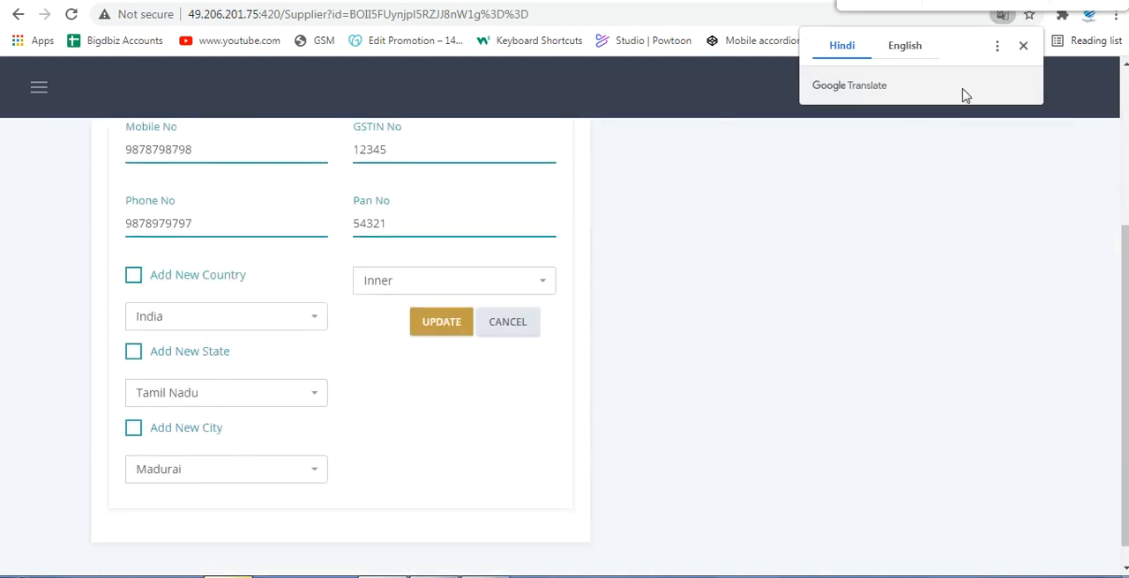
left_click(1024, 46)
scroll(35, 258, "up", 3)
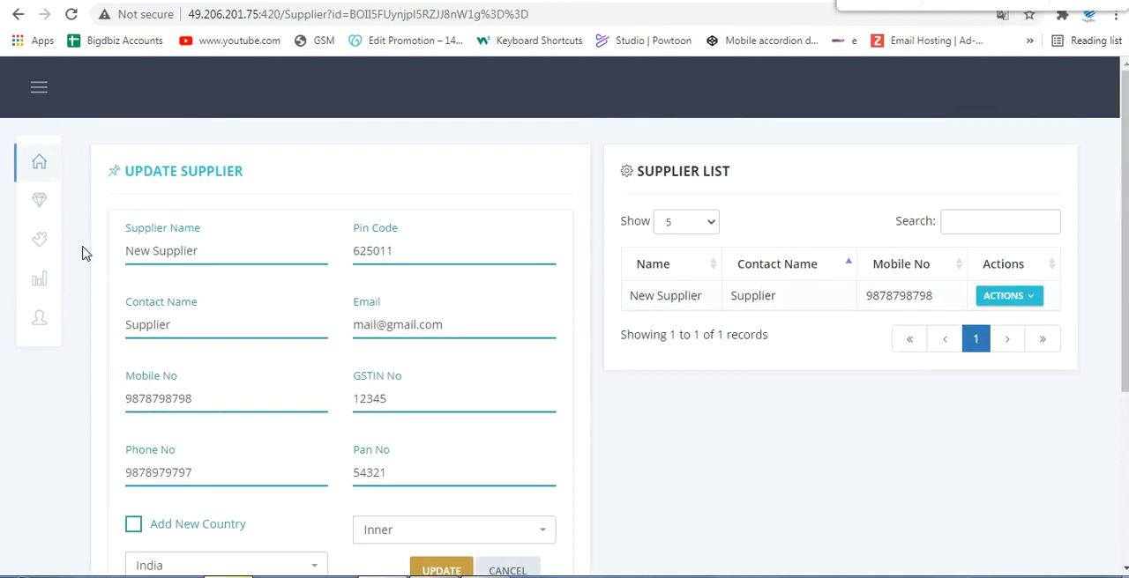
Step: Dismiss the chat notifications and open a new purchase entry in Inventory
mouse_move(24, 252)
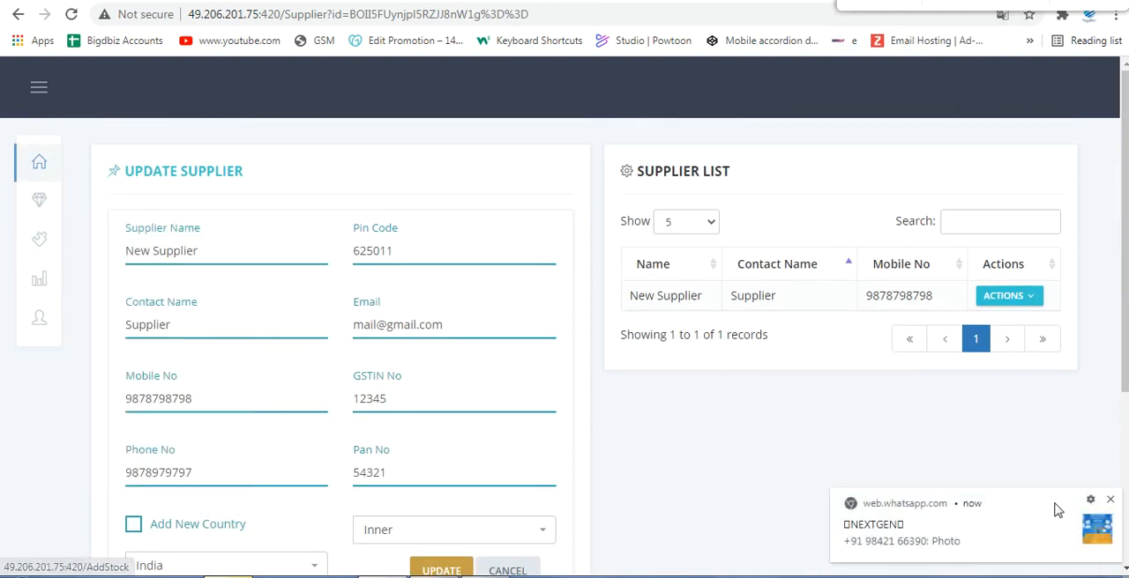
left_click(1109, 500)
mouse_move(40, 199)
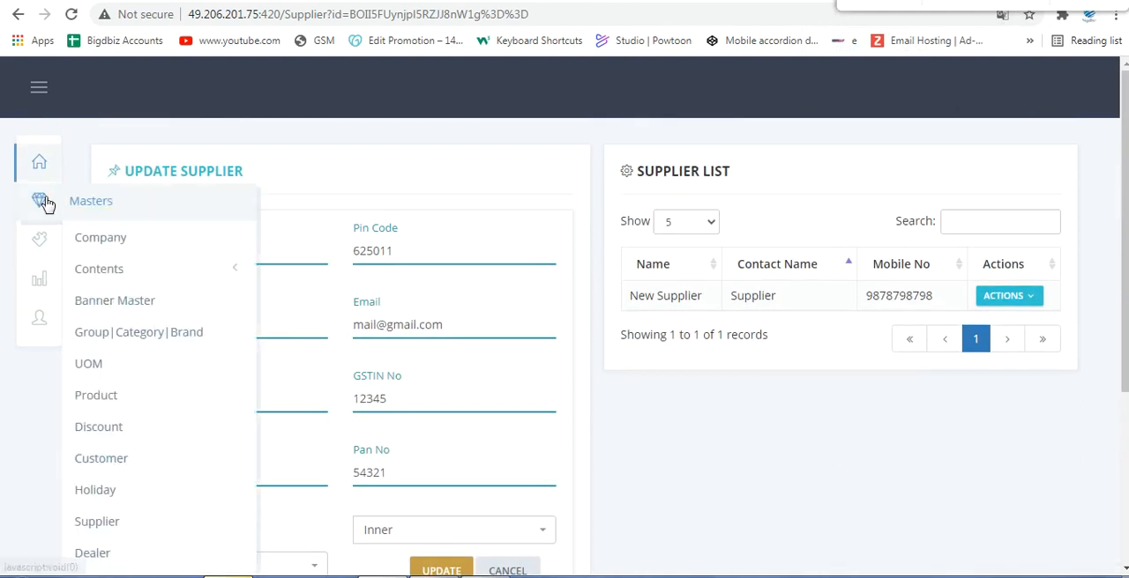
scroll(123, 264, "down", 2)
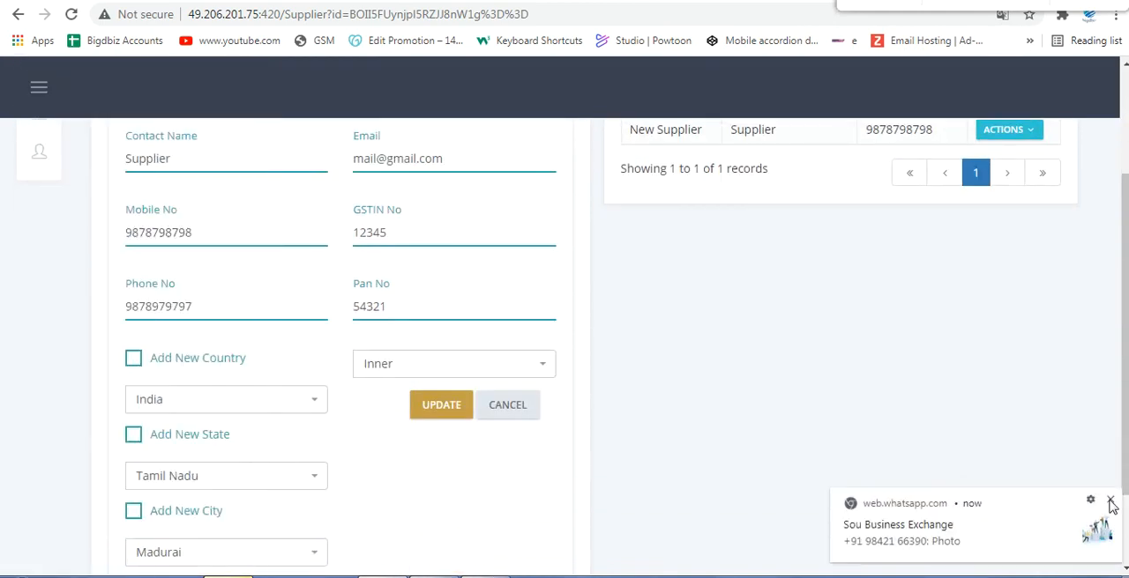
left_click(1110, 502)
scroll(449, 385, "up", 2)
mouse_move(44, 245)
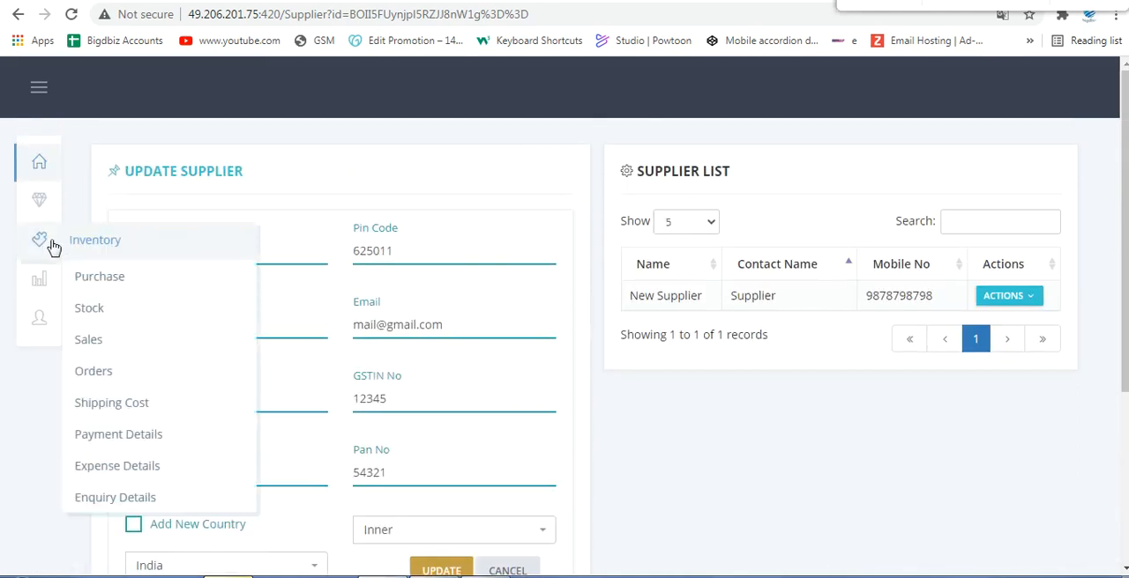
left_click(91, 282)
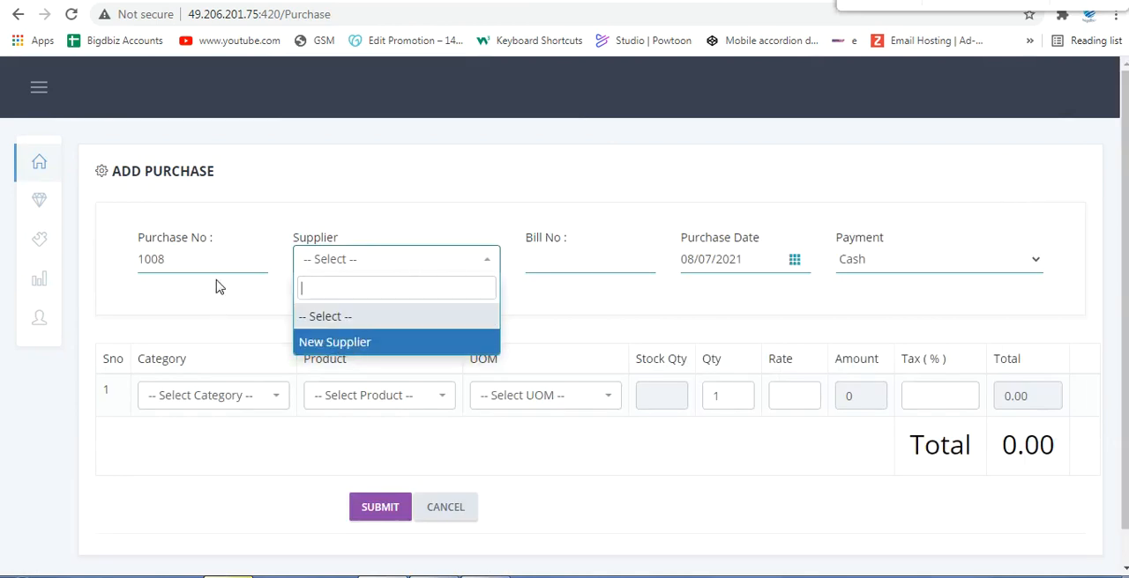
Step: Fill in the purchase header with supplier New Supplier, bill number 151, date 08/07/2021 and Cash payment
left_click(328, 344)
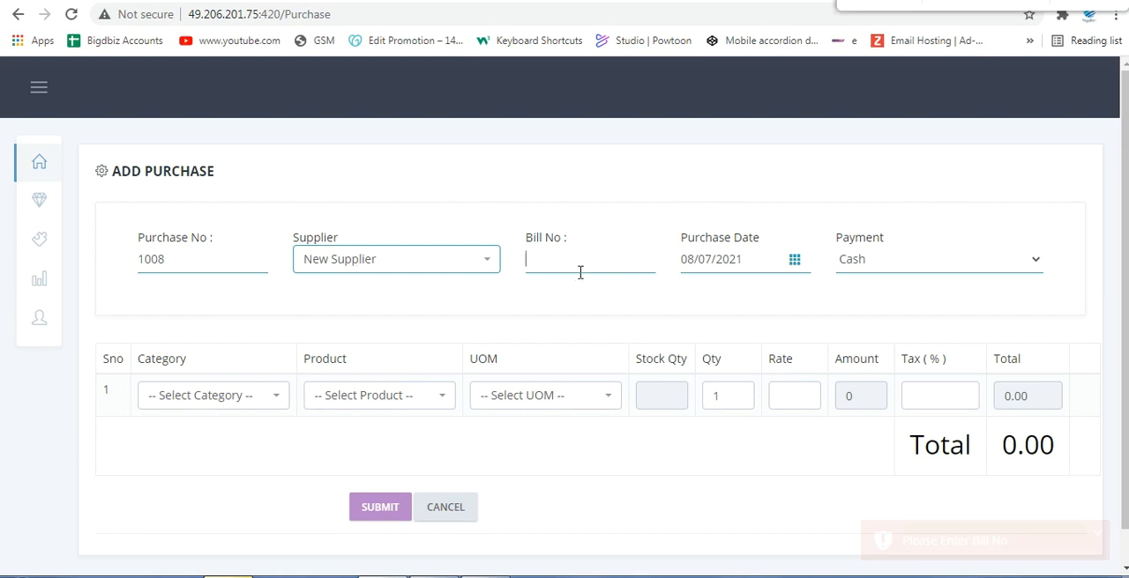
type("151")
key("Tab")
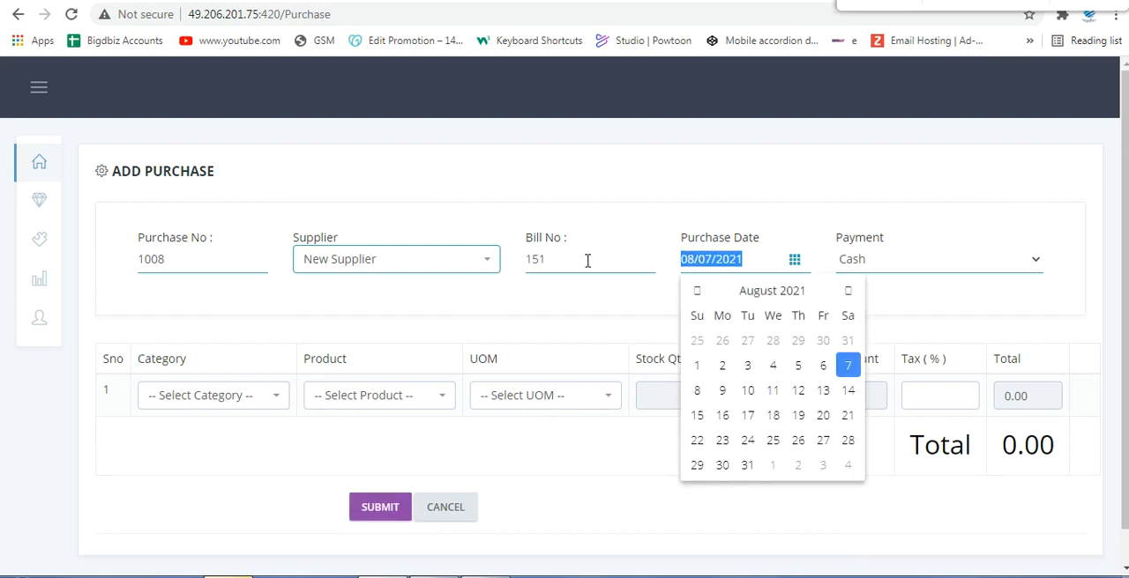
left_click(849, 366)
left_click(858, 261)
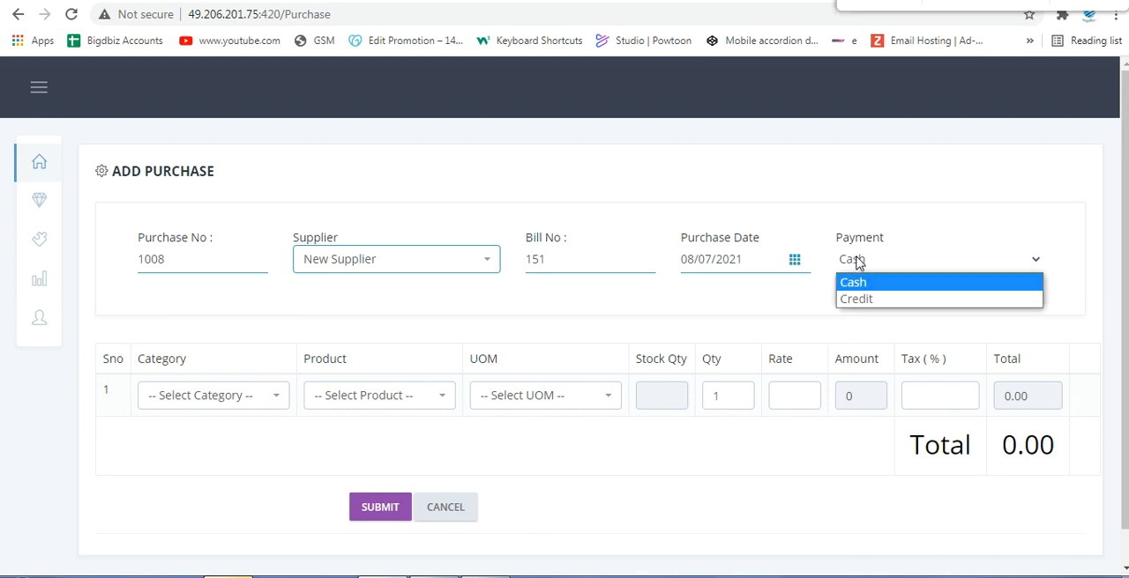
Step: Enter the first purchase item as Masala & Spices, Chilli Powder, unit 500-Gms, quantity 25
left_click(201, 389)
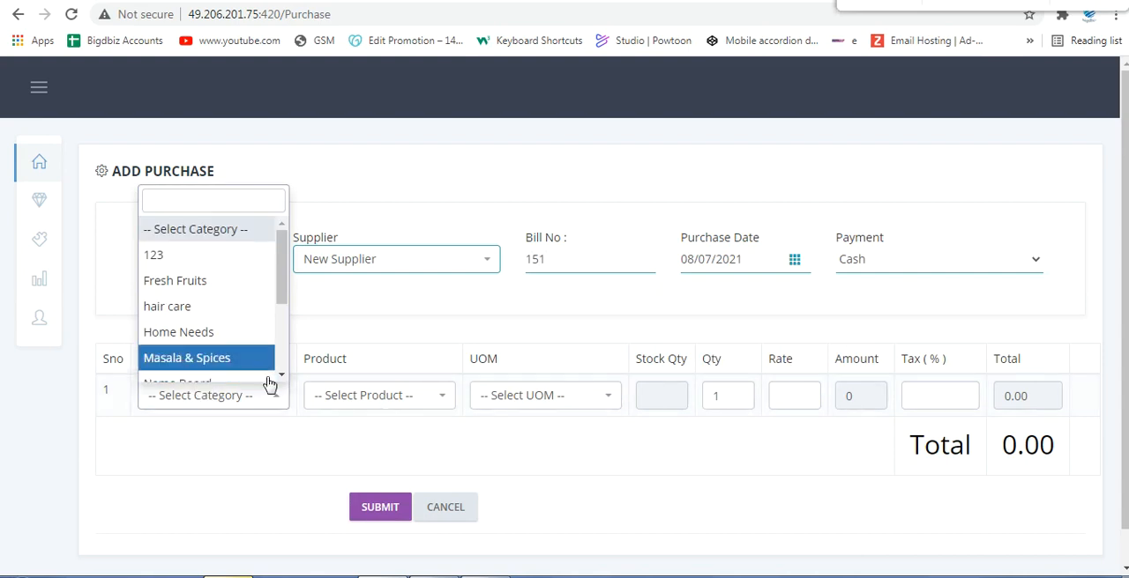
scroll(238, 325, "down", 2)
left_click(218, 278)
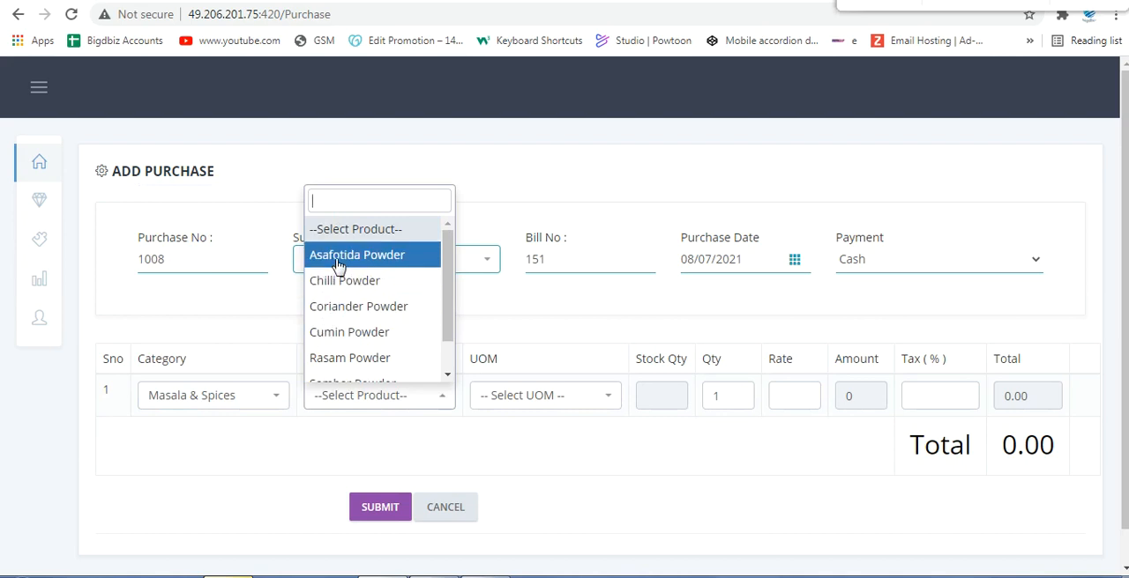
left_click(339, 280)
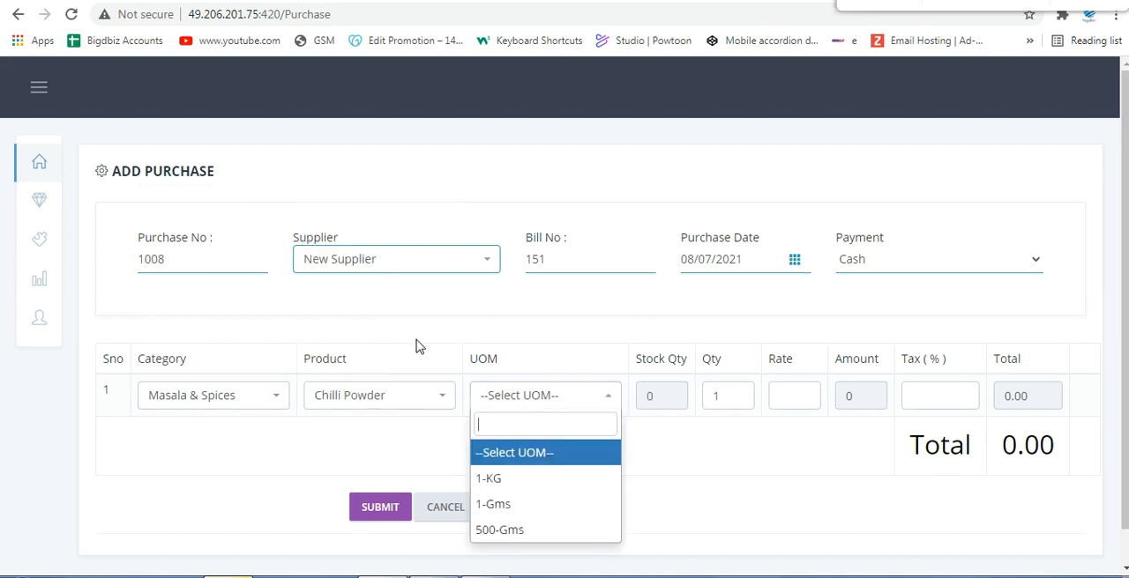
left_click(506, 532)
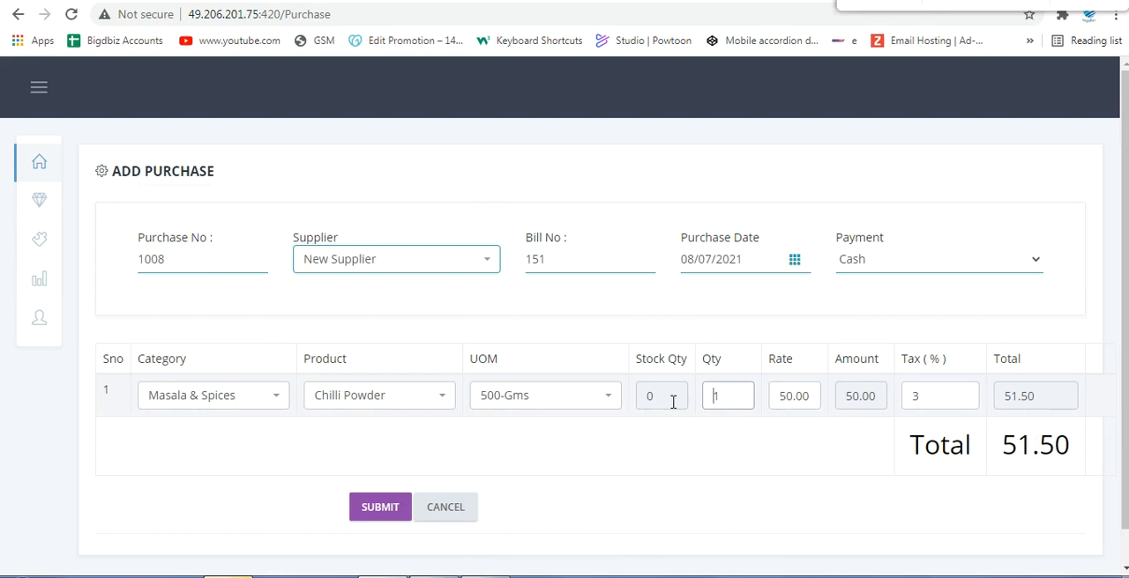
key("Delete")
type("25")
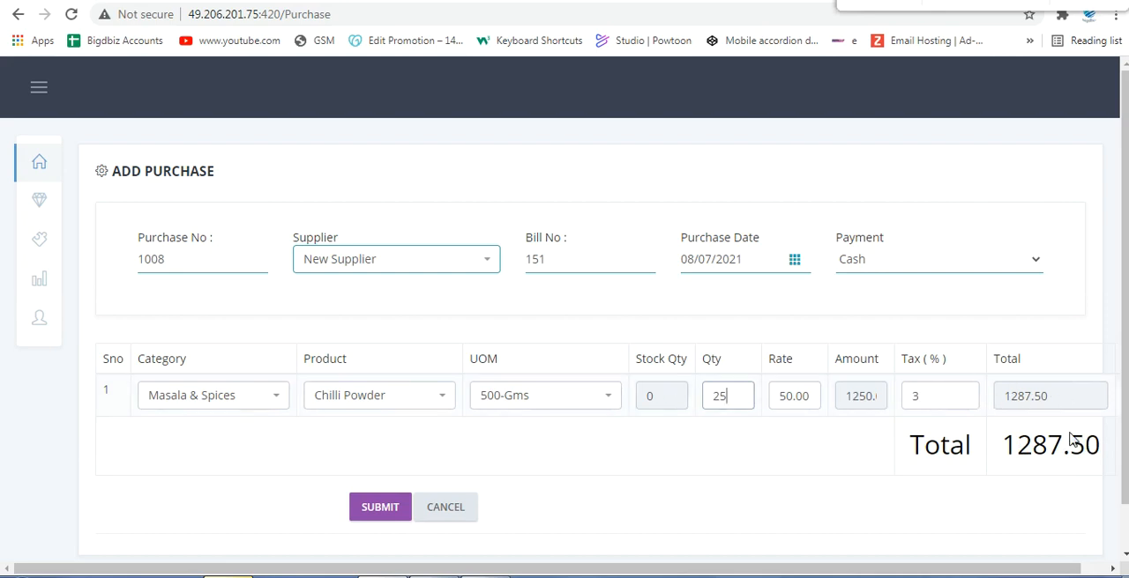
Step: Add a second item row for Masala & Spices, Coriander Powder, unit 1-KG, quantity 26, and submit the purchase
left_click(951, 398)
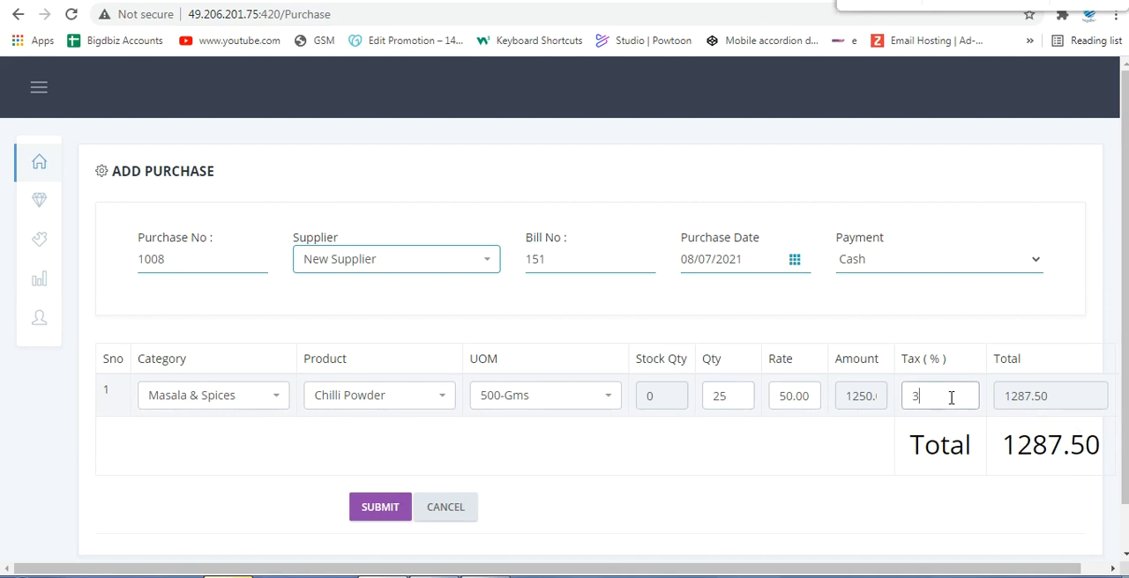
key("Return")
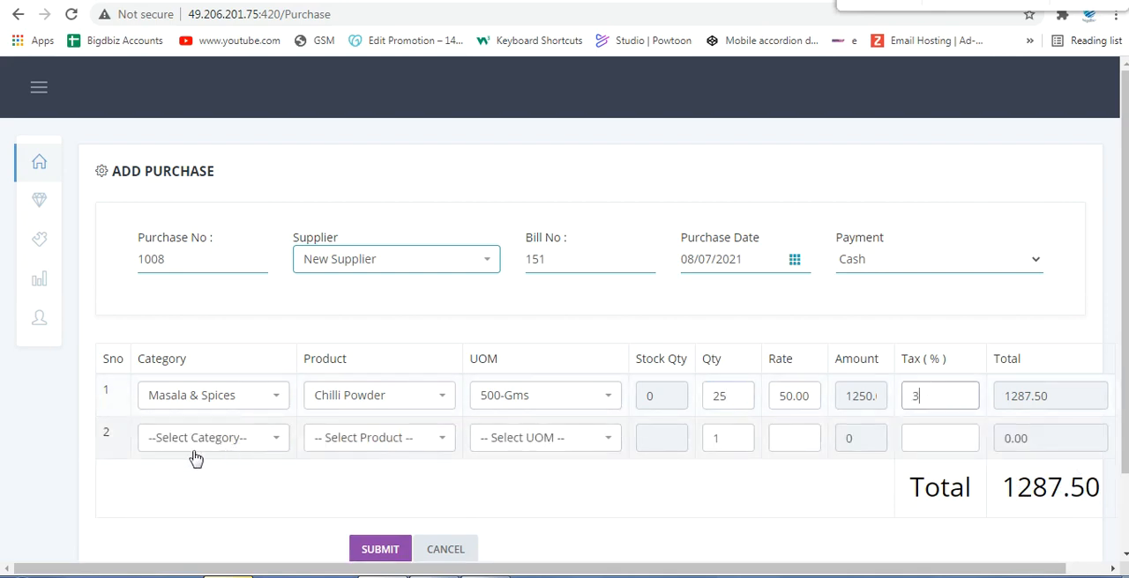
left_click(242, 443)
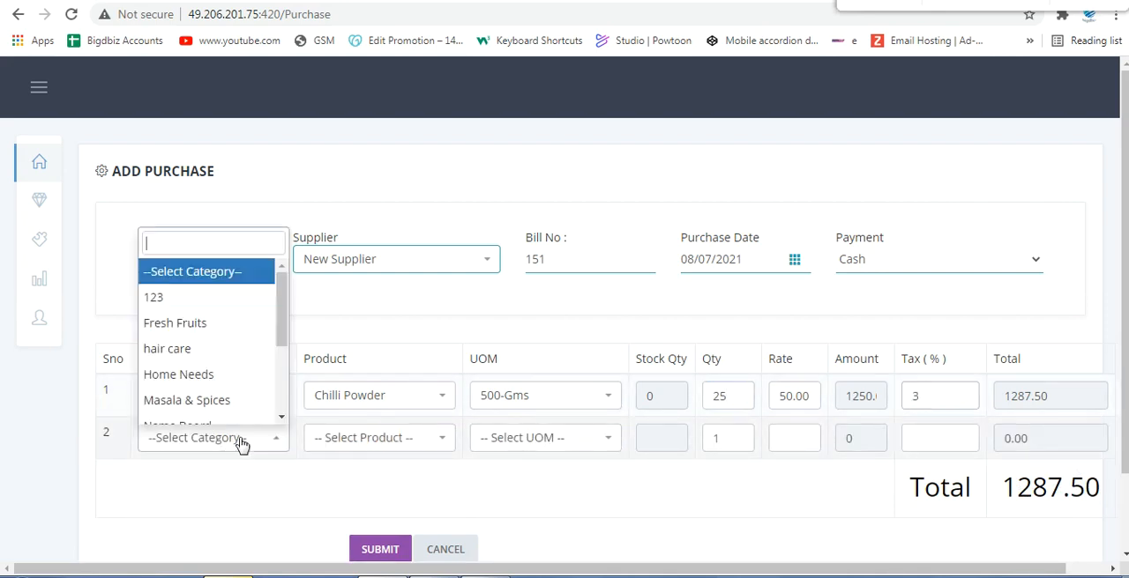
left_click(222, 399)
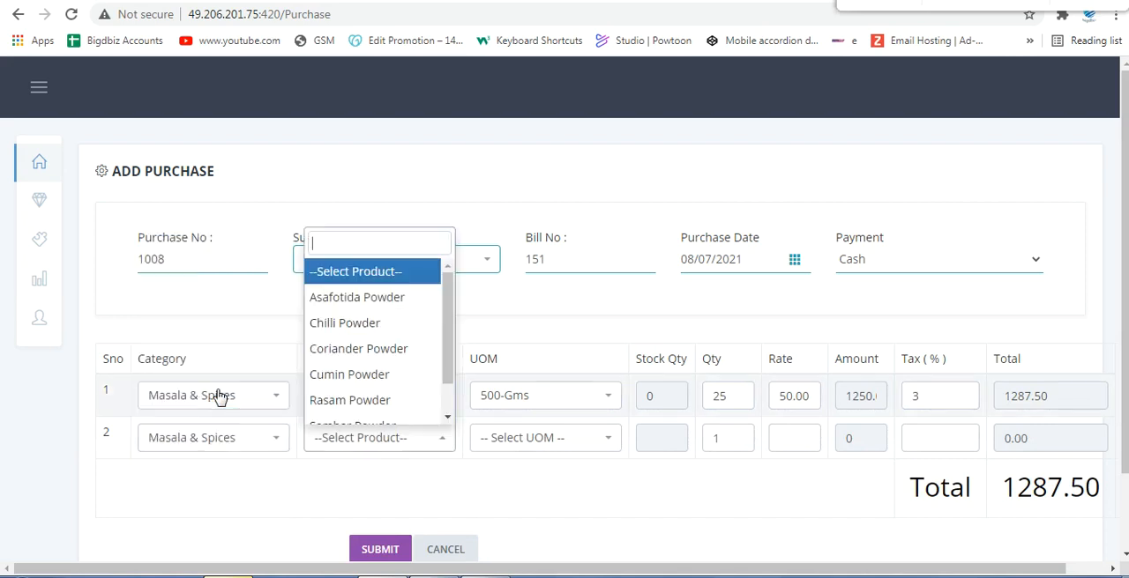
left_click(380, 349)
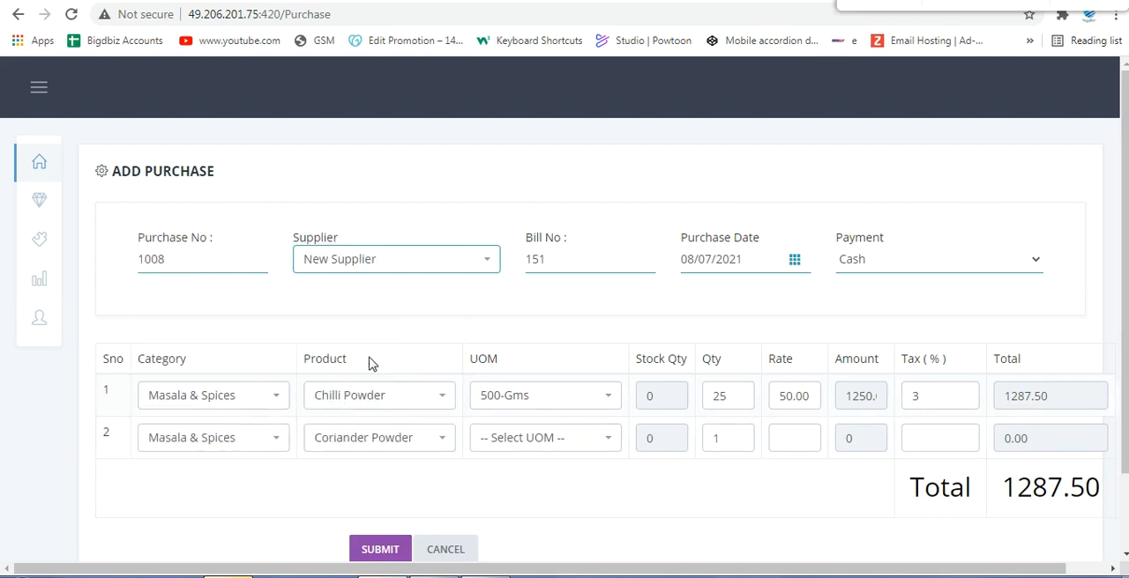
left_click(514, 360)
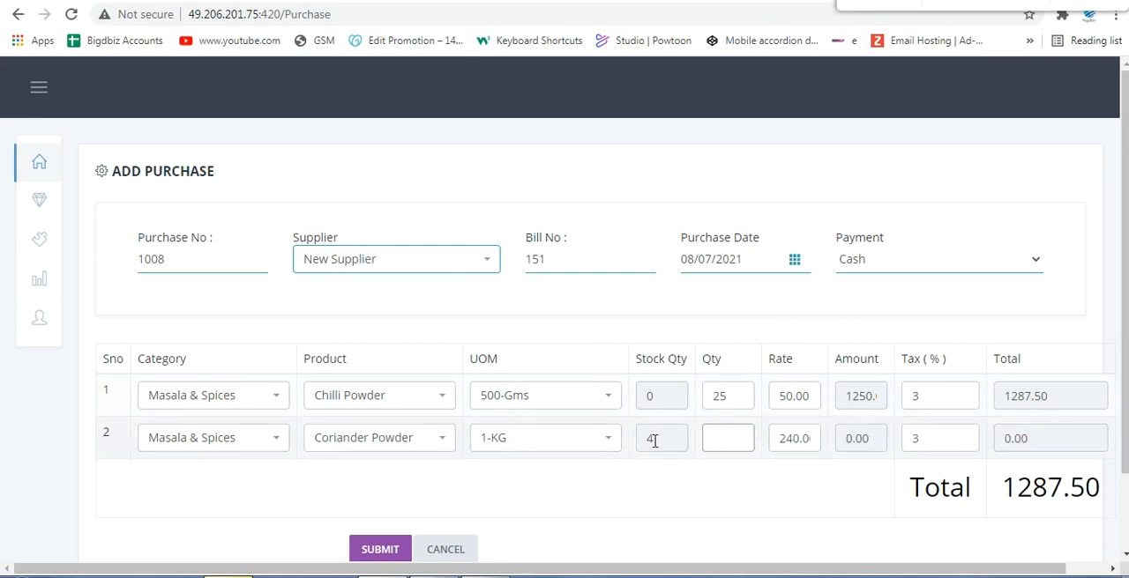
type("26")
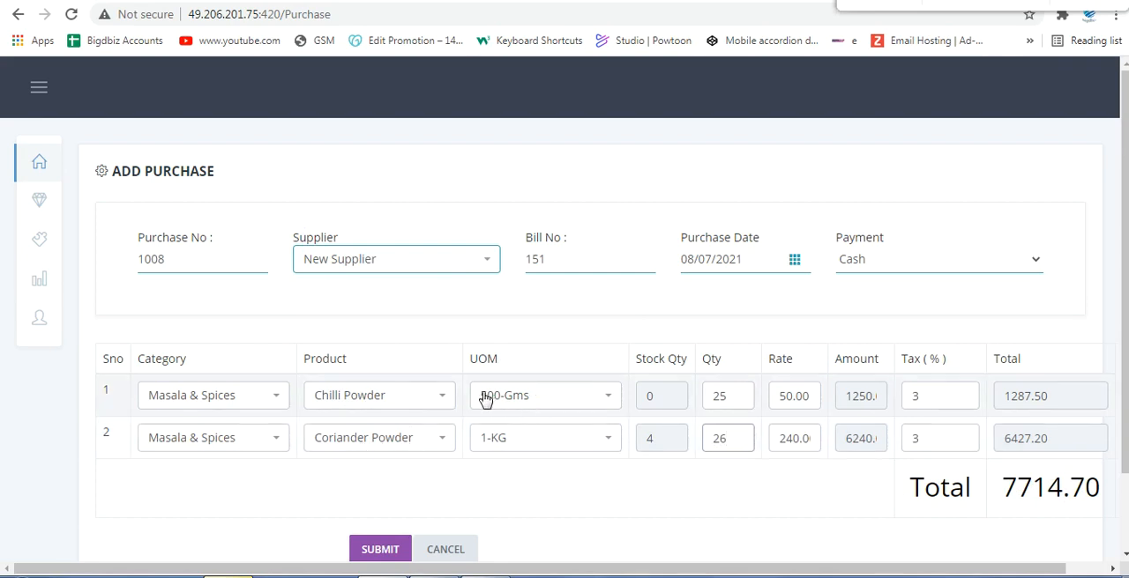
left_click(373, 552)
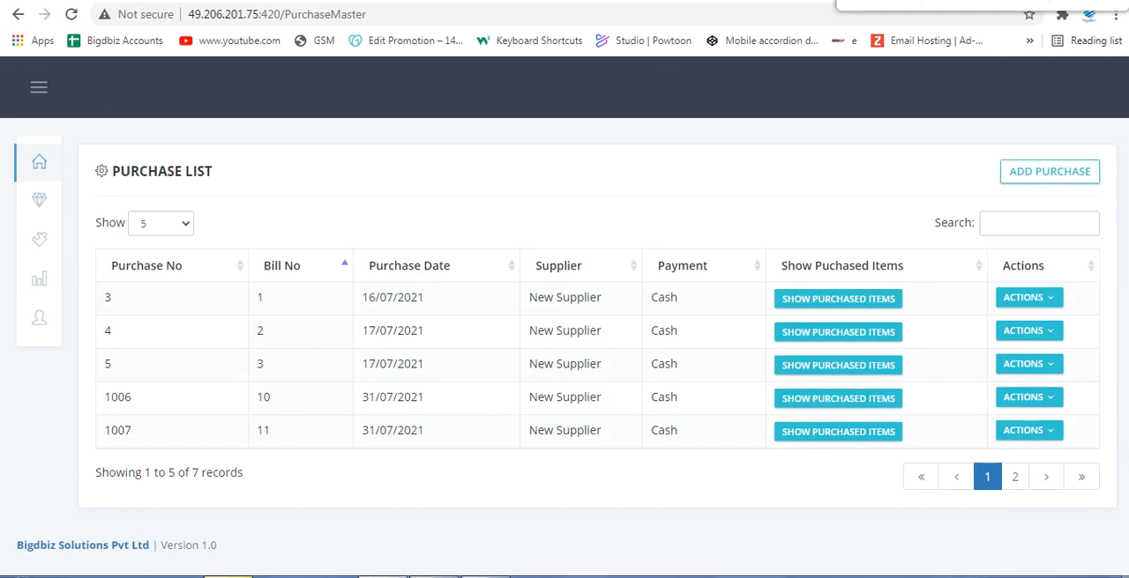
Step: Open the Stock Statement report, search for "chilli", and check the purchase and sales stock of Chilli Powder / 500 - Gms
mouse_move(37, 282)
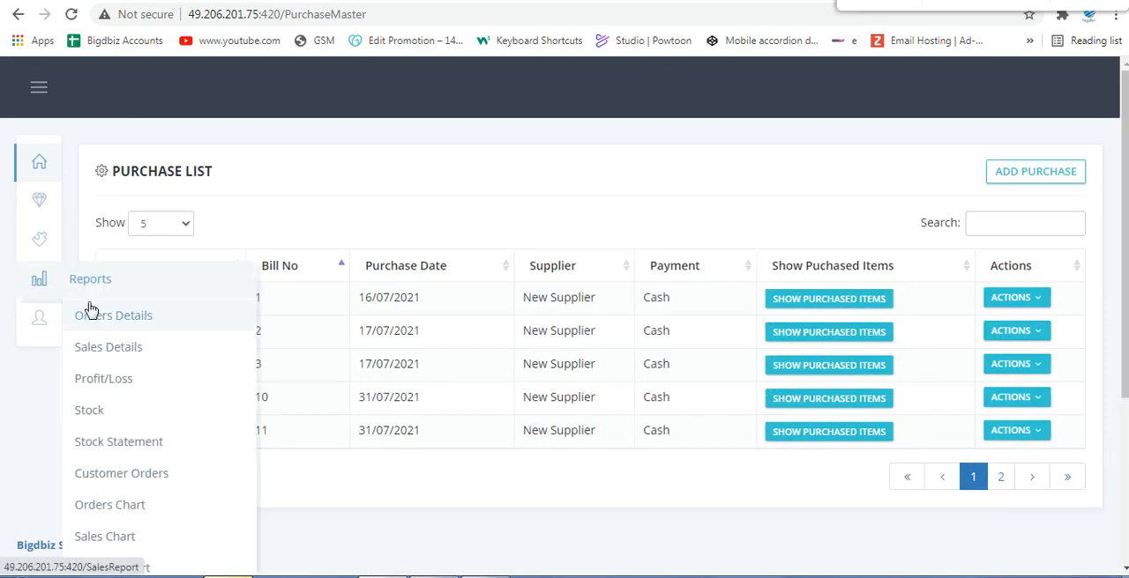
left_click(118, 445)
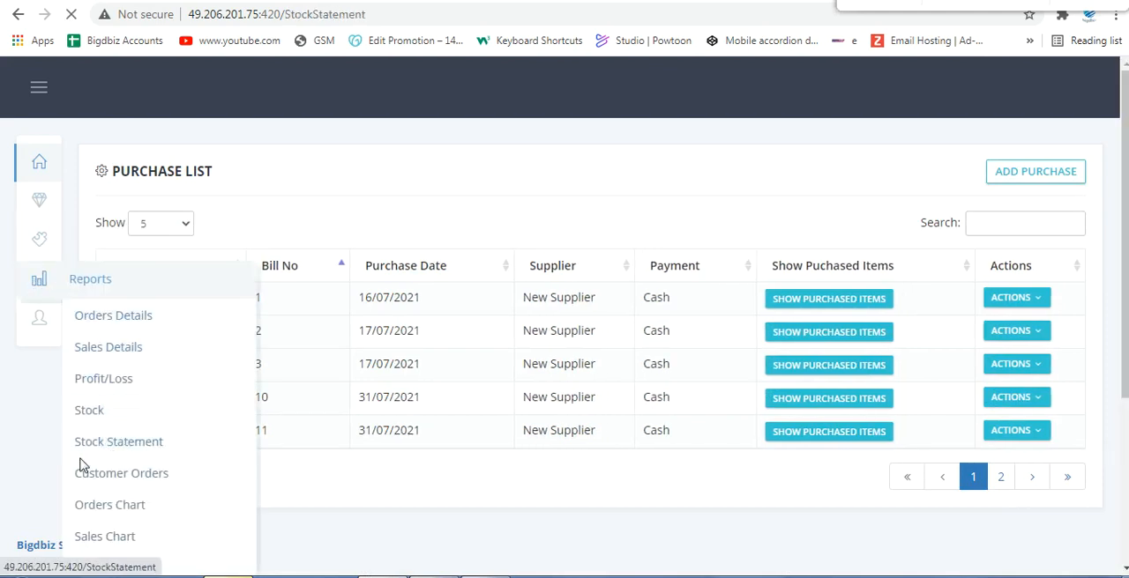
left_click(991, 220)
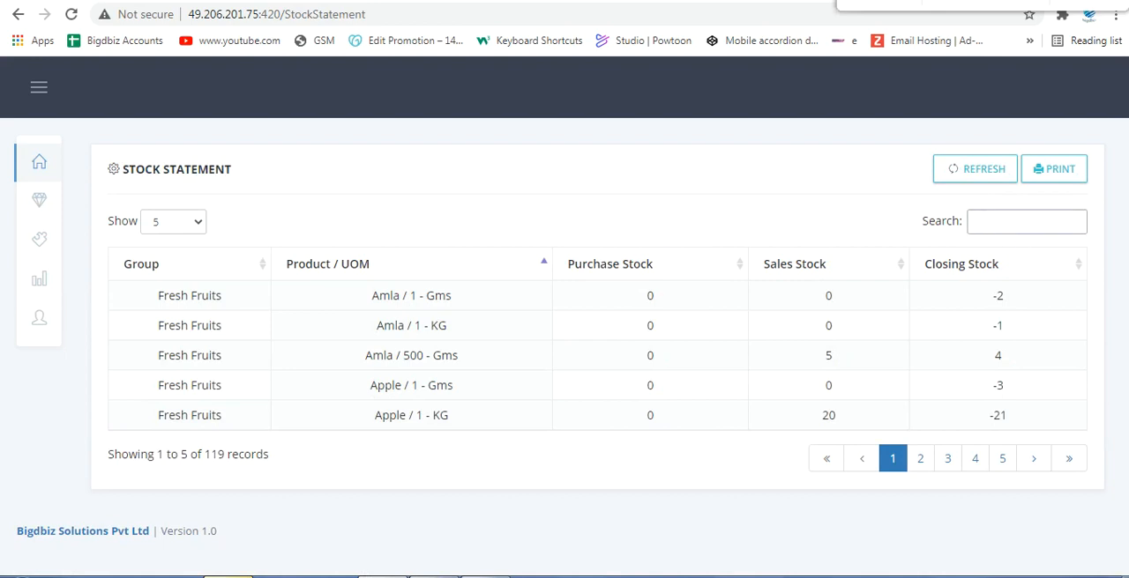
type("h")
key("BackSpace")
type("chilli")
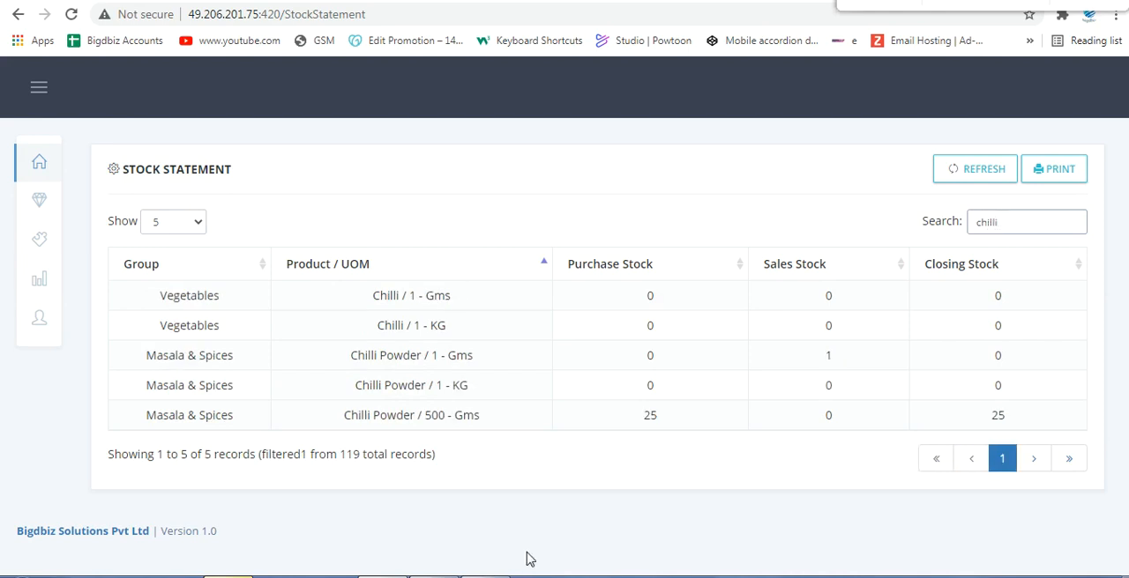
left_click_drag(632, 421, 663, 421)
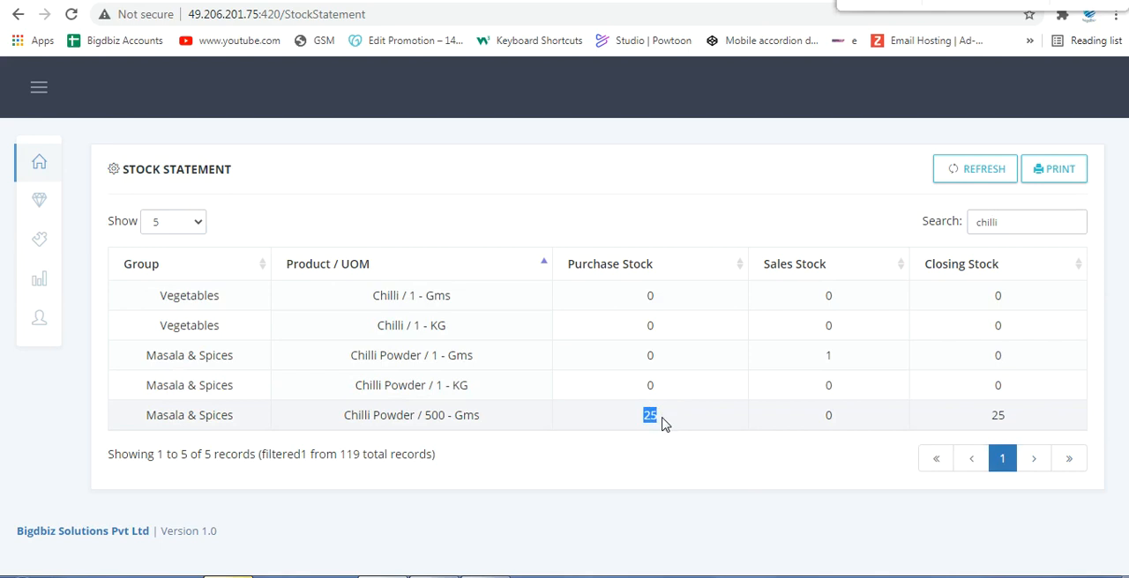
left_click_drag(820, 418, 843, 420)
Step: Search the stock statement for "coria" and check the purchase and closing stock of Coriander Powder / 1 - KG
double_click(993, 226)
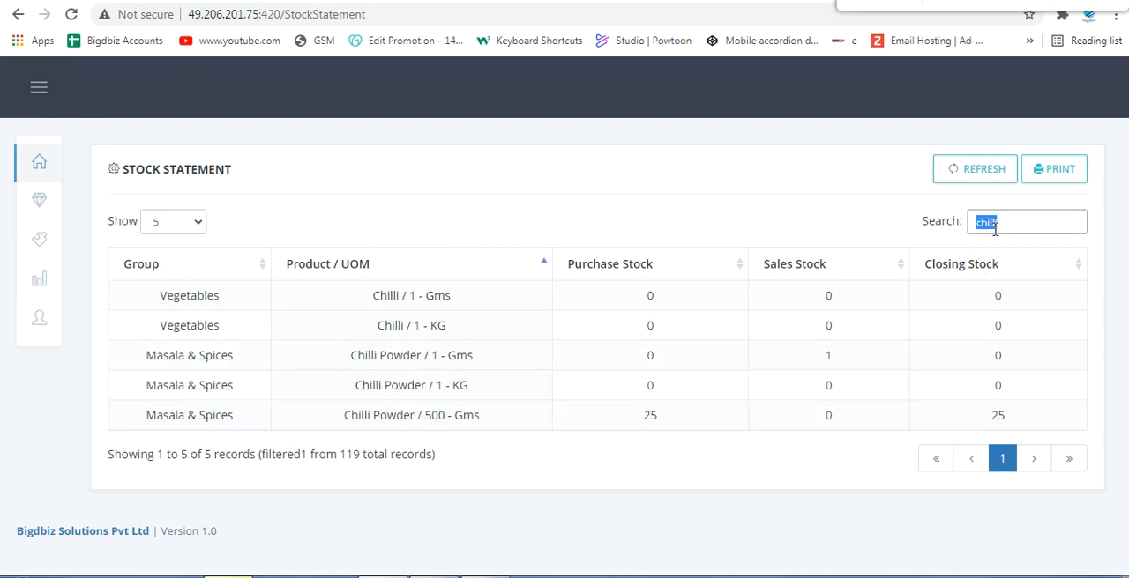
type("coria")
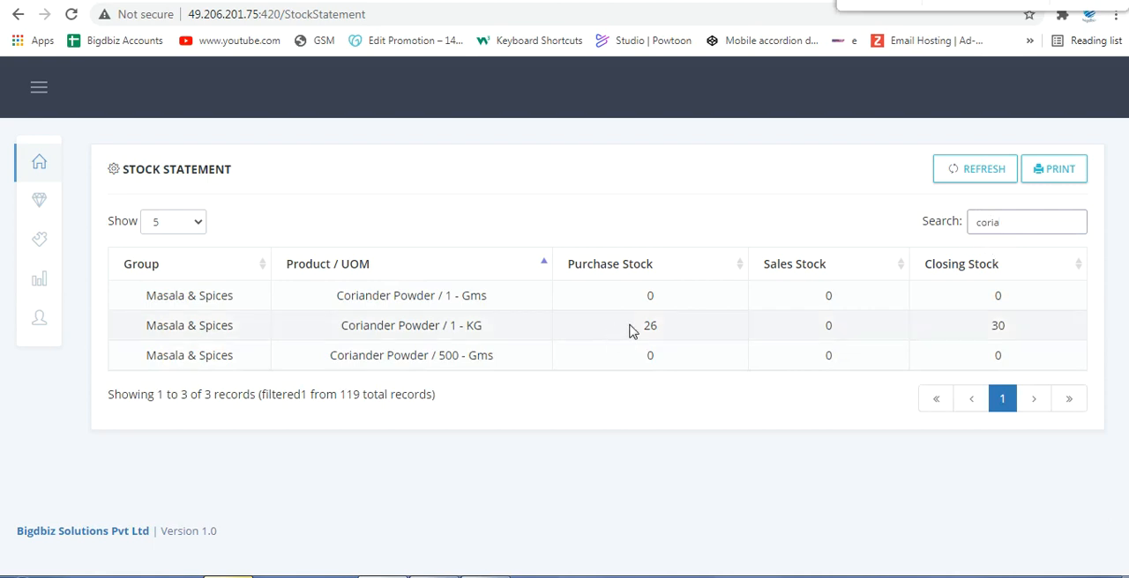
left_click_drag(630, 330, 668, 335)
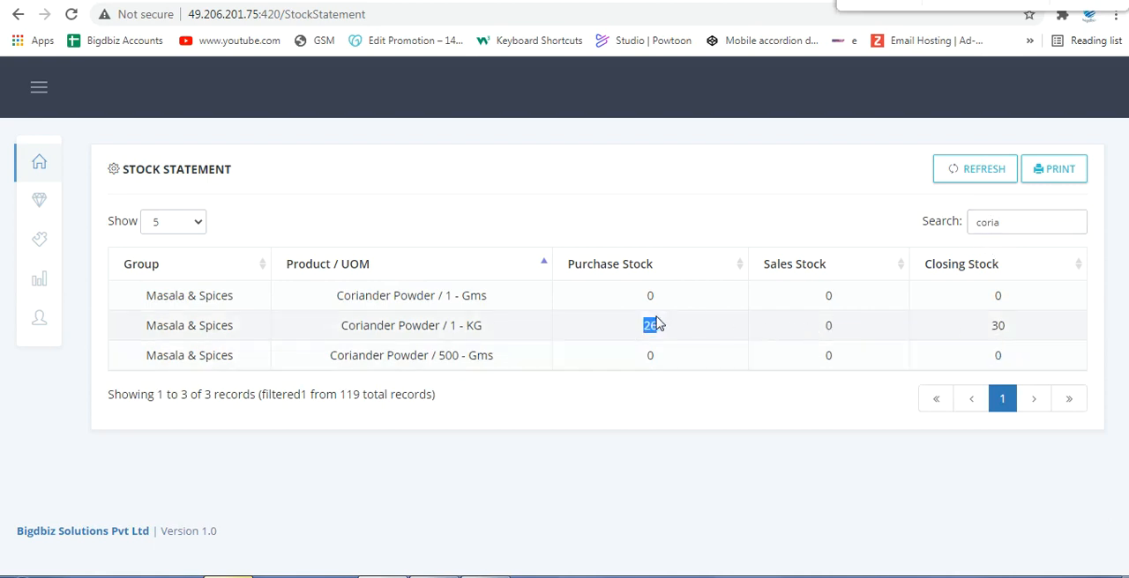
double_click(995, 323)
Step: Open the Inventory stock entry form, dismissing the chat notification, and expand the first row's category choices
mouse_move(23, 243)
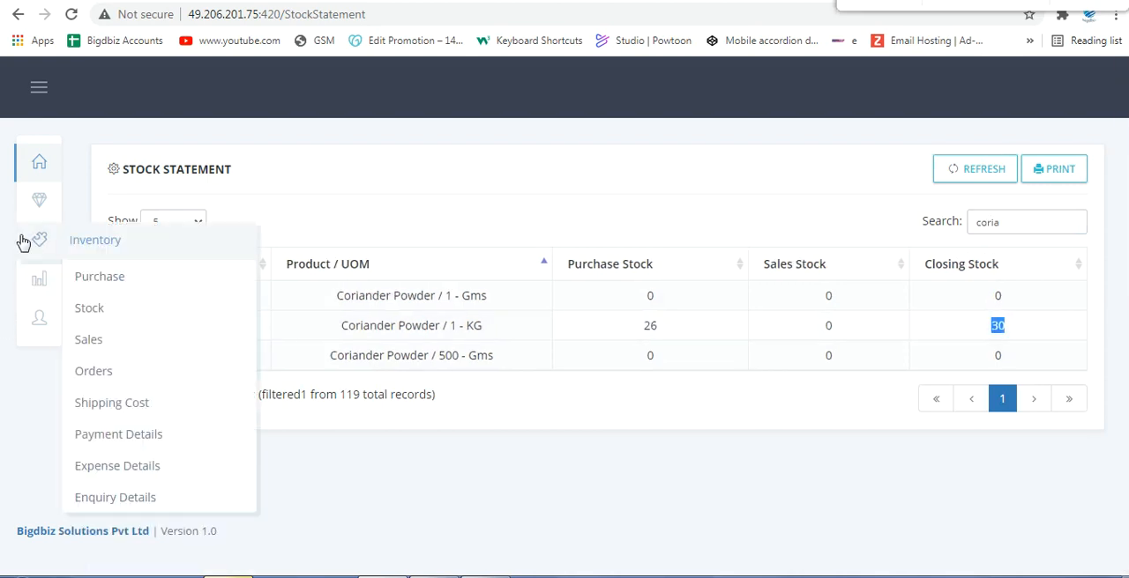
left_click(82, 312)
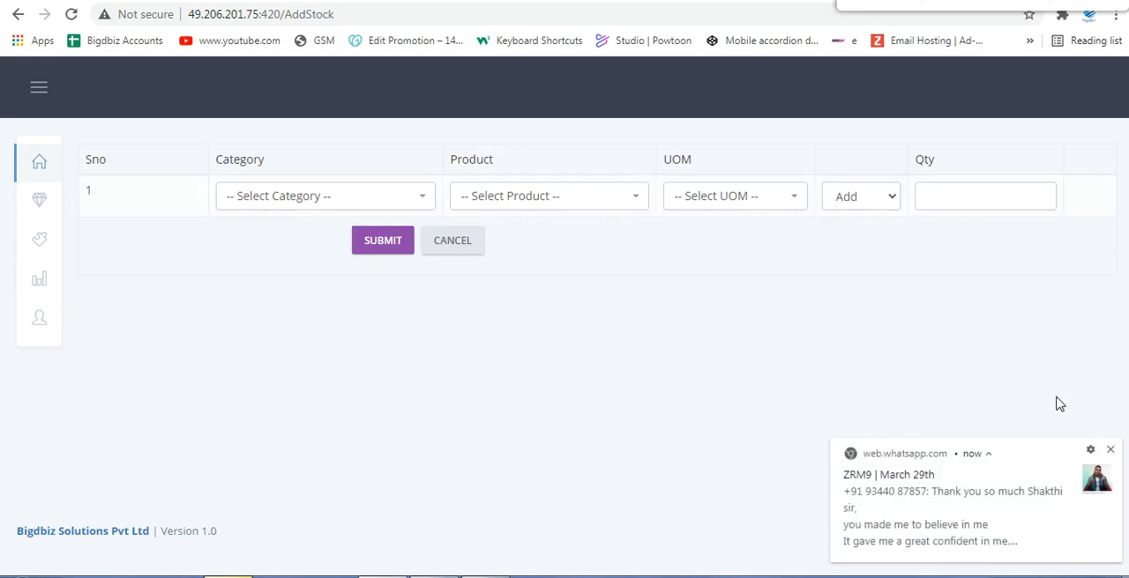
left_click(1110, 450)
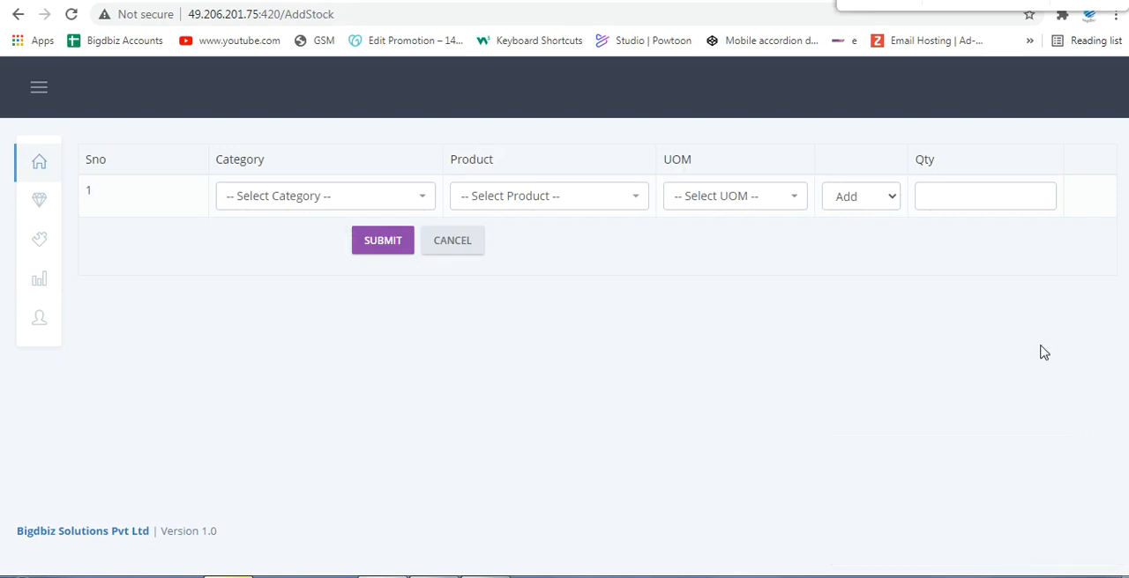
left_click(297, 195)
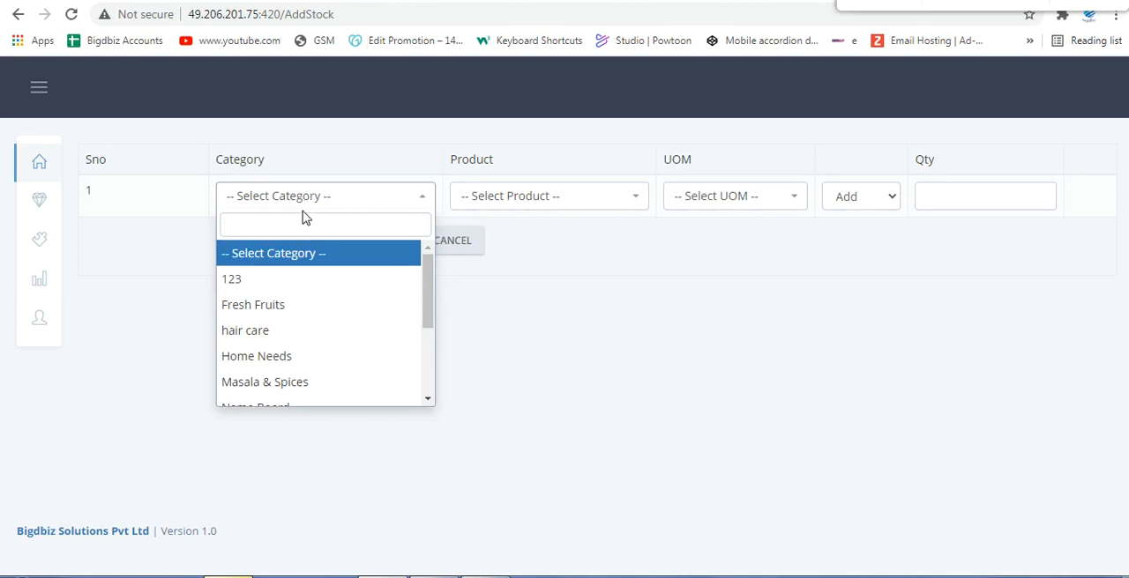
type("coriand")
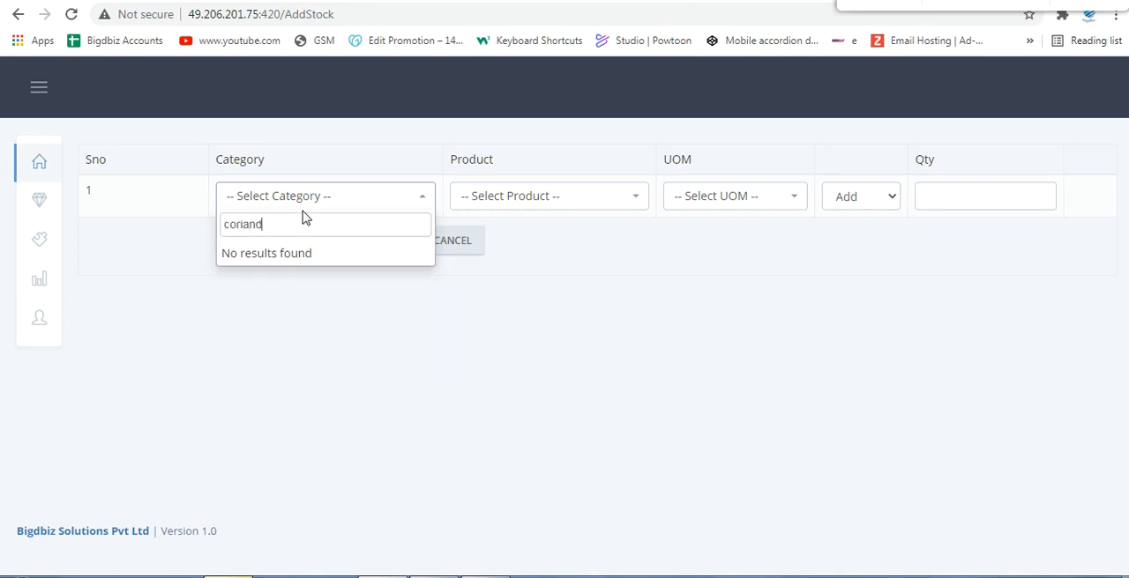
key("BackSpace")
key("BackSpace")
key("BackSpace")
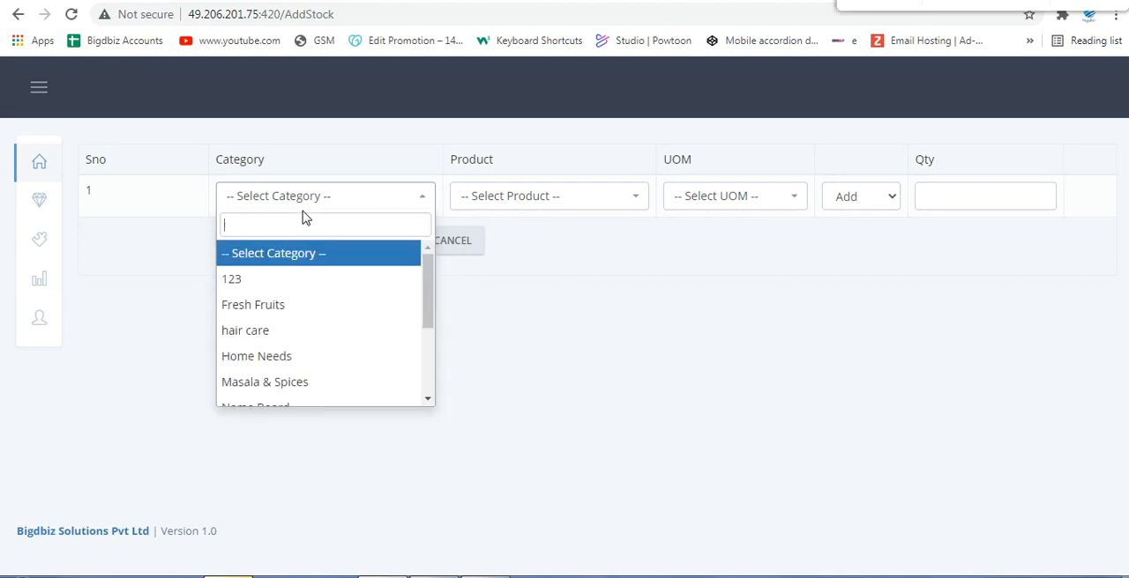
Step: Set the stock entry's item to category Masala & Spices, product Coriander Powder, unit 1-KG
left_click(287, 388)
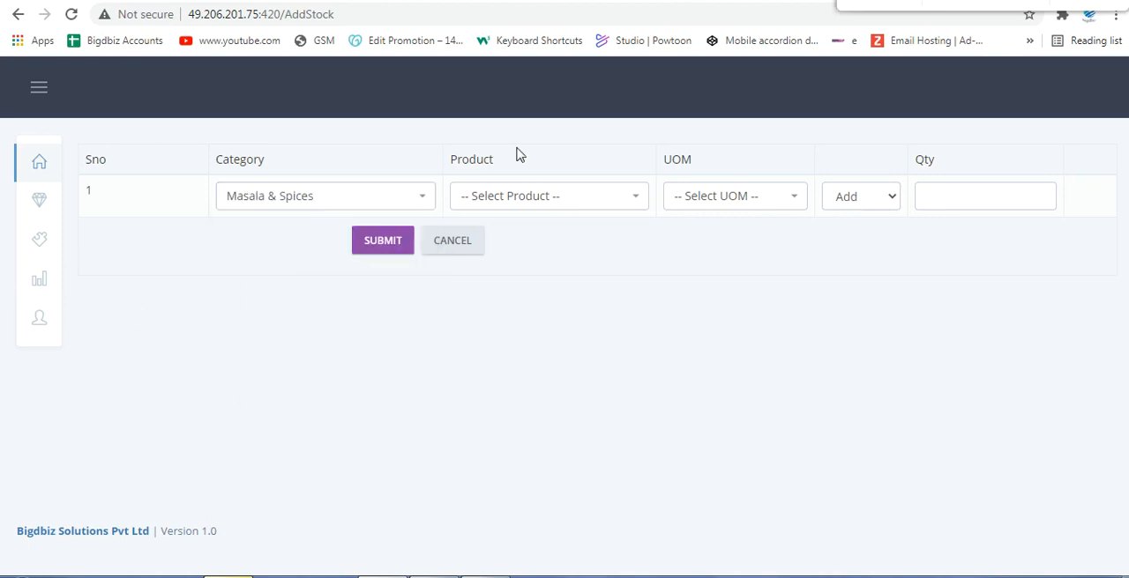
left_click(540, 198)
type("cor")
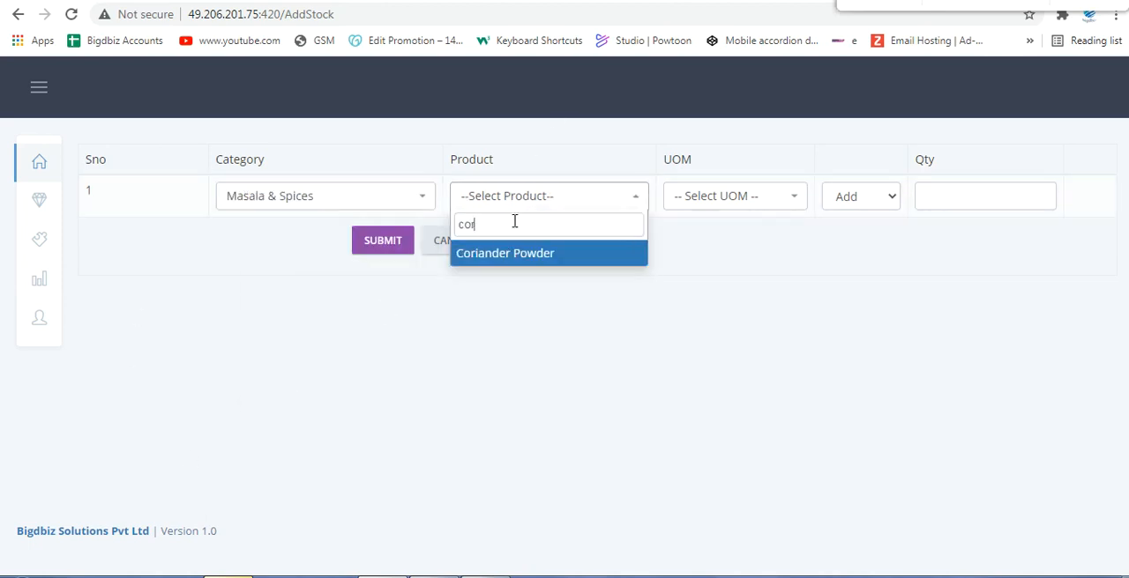
key("Return")
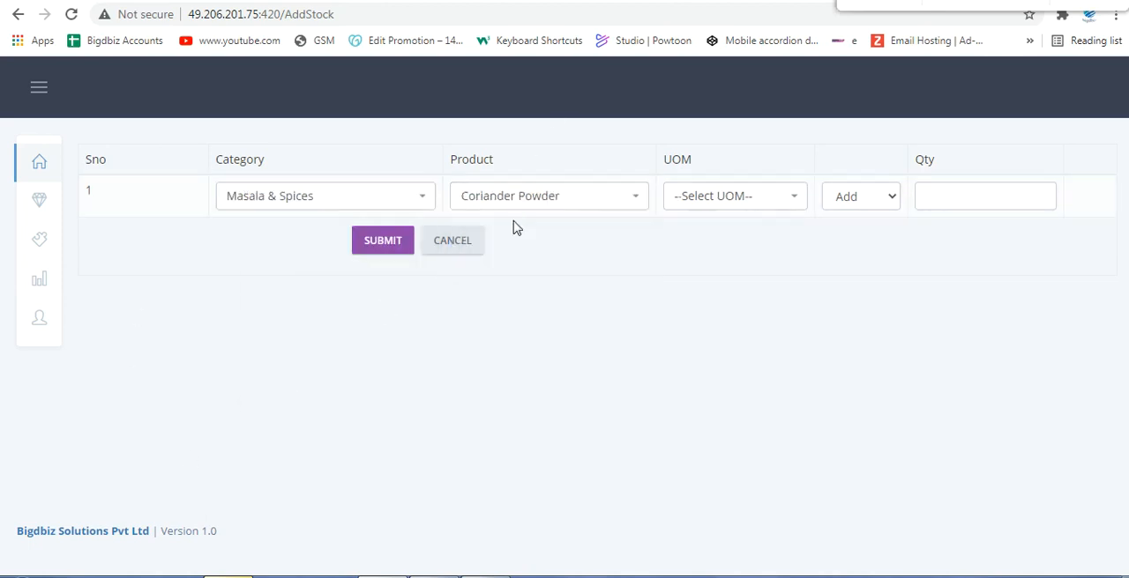
left_click(713, 199)
left_click(690, 281)
Step: Set the Coriander Powder stock adjustment to Minus with quantity 4 and submit it
left_click(839, 204)
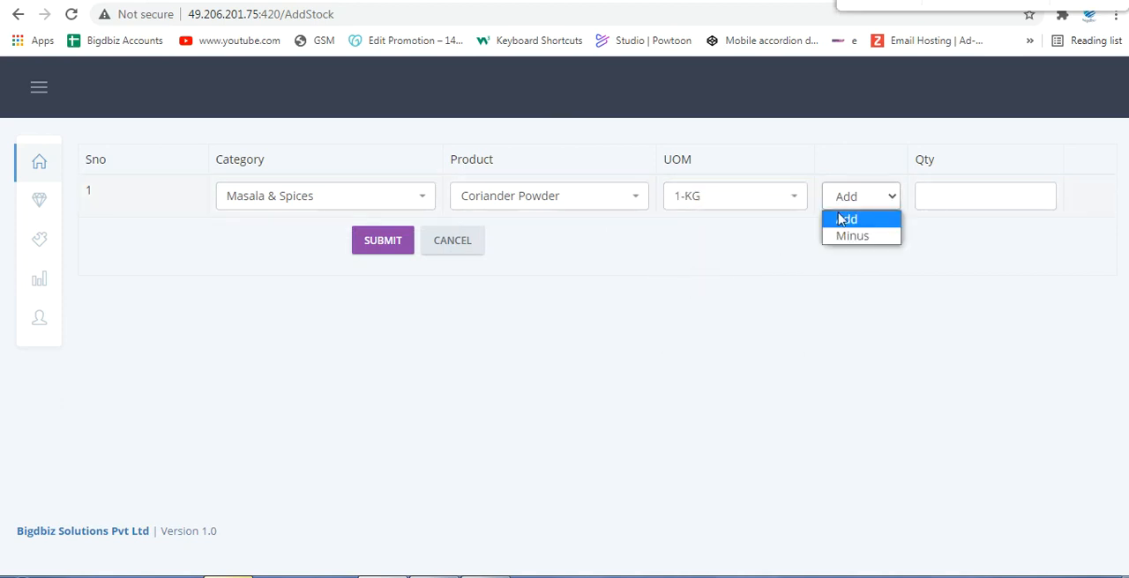
left_click(838, 234)
left_click(938, 209)
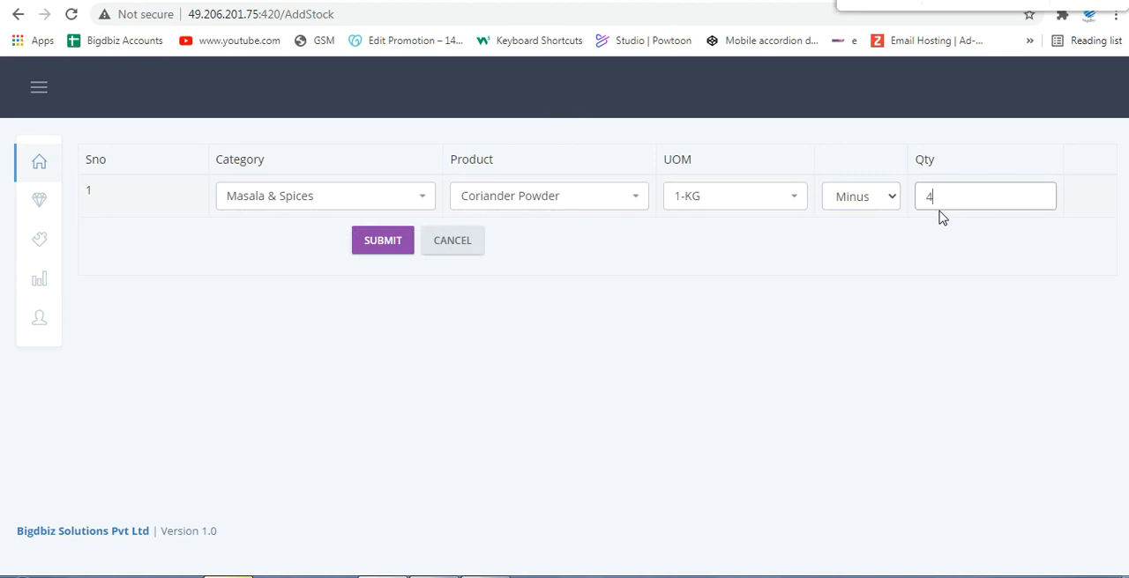
left_click(377, 250)
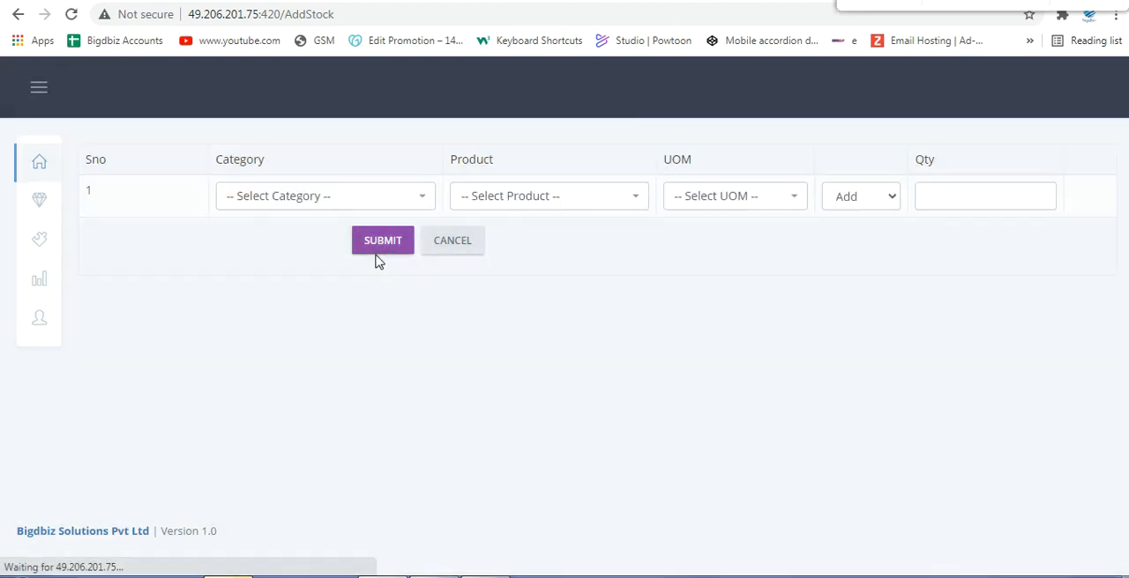
Step: Reopen the Stock Statement report, search for "cor", and compare the purchase and closing stock of Coriander Powder / 1 - KG
mouse_move(50, 262)
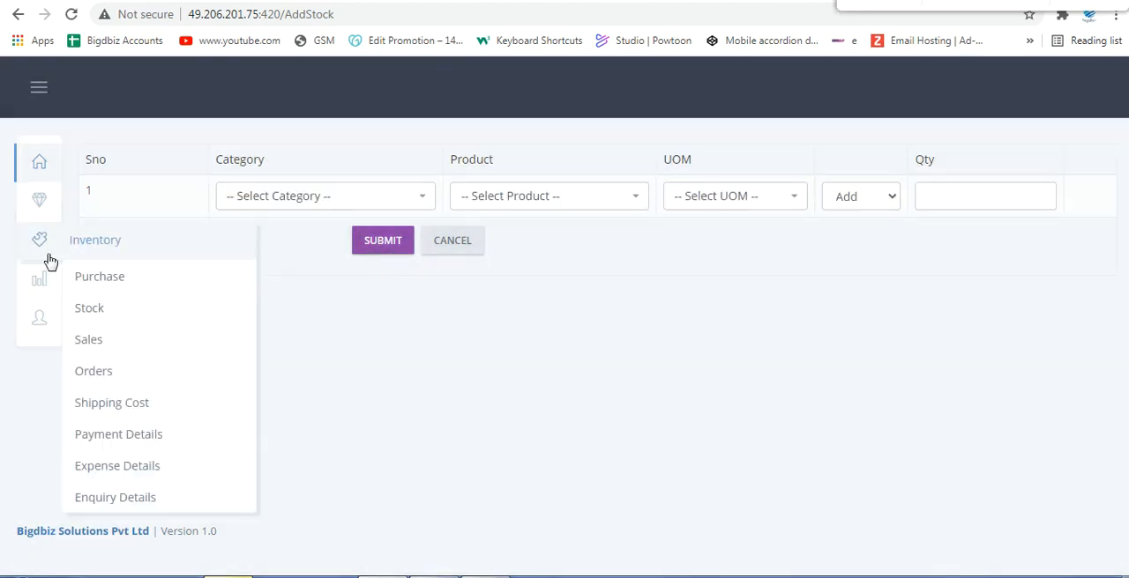
mouse_move(33, 292)
left_click(102, 446)
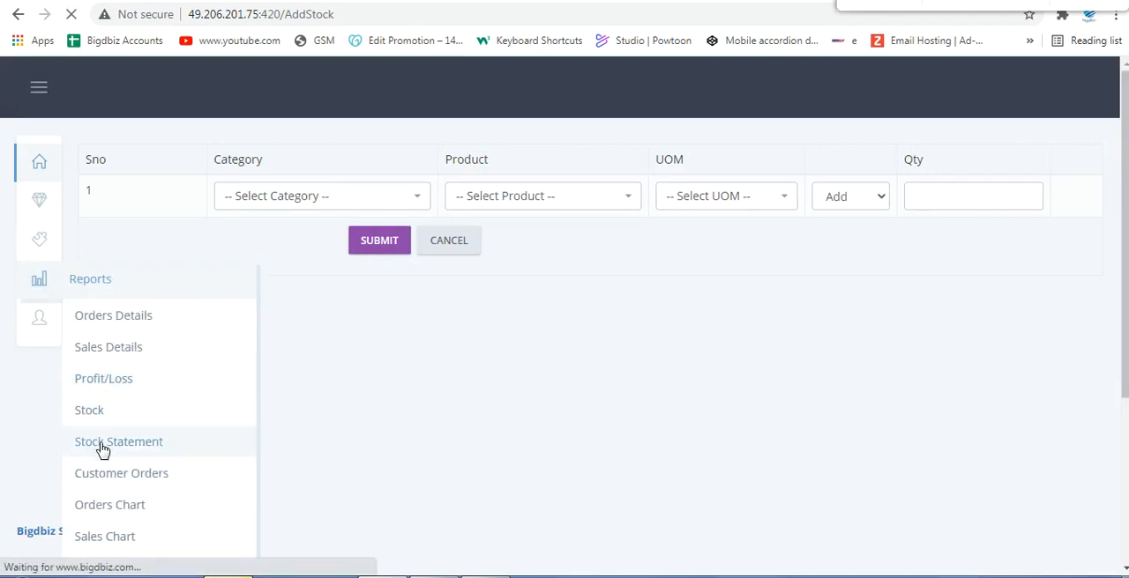
left_click(991, 217)
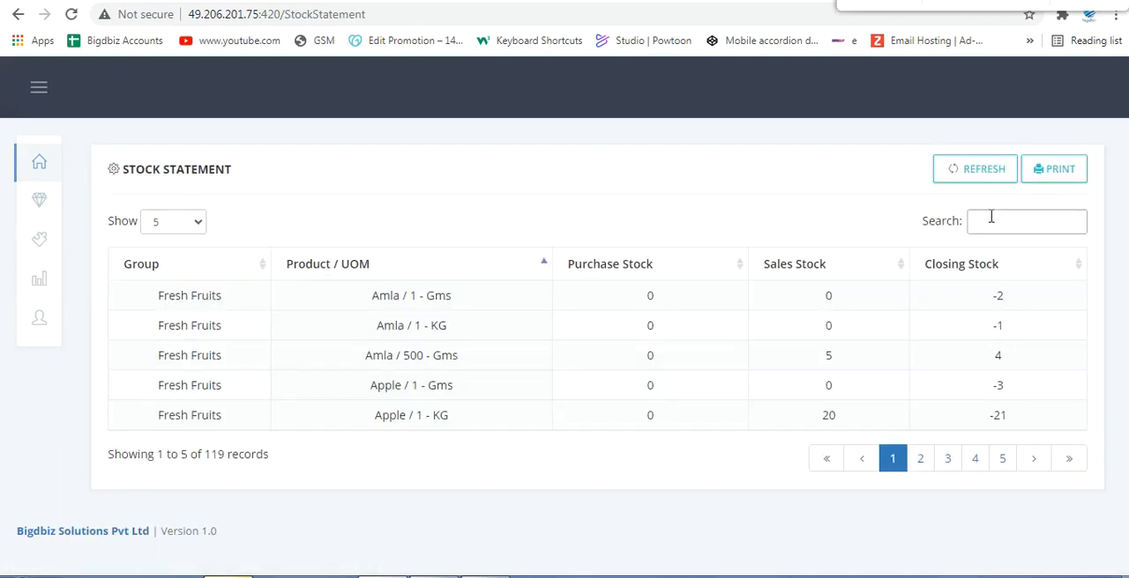
type("com")
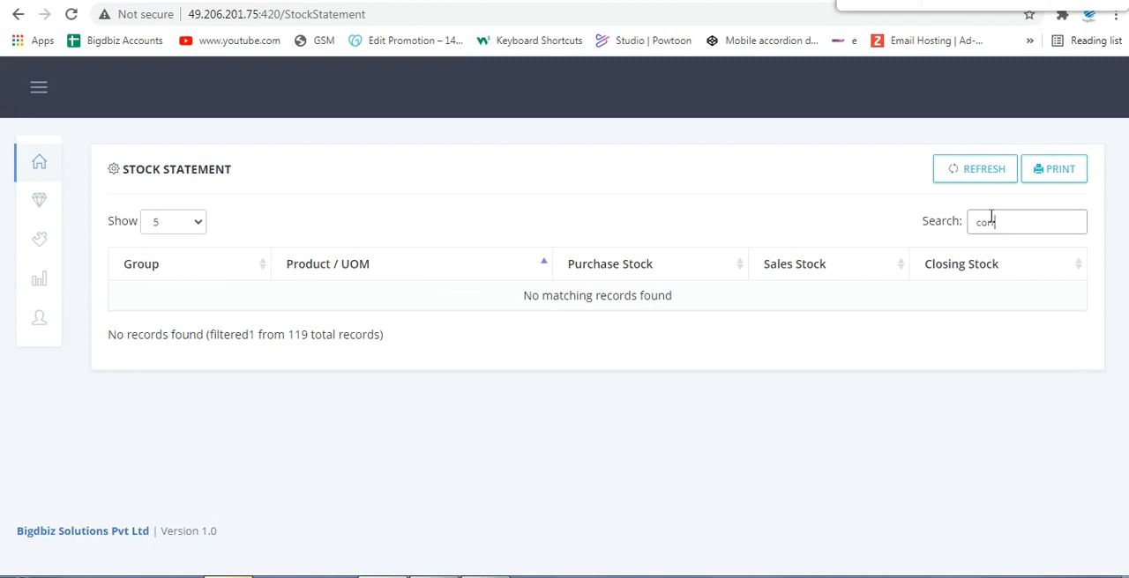
key("BackSpace")
type("r")
double_click(650, 325)
double_click(999, 327)
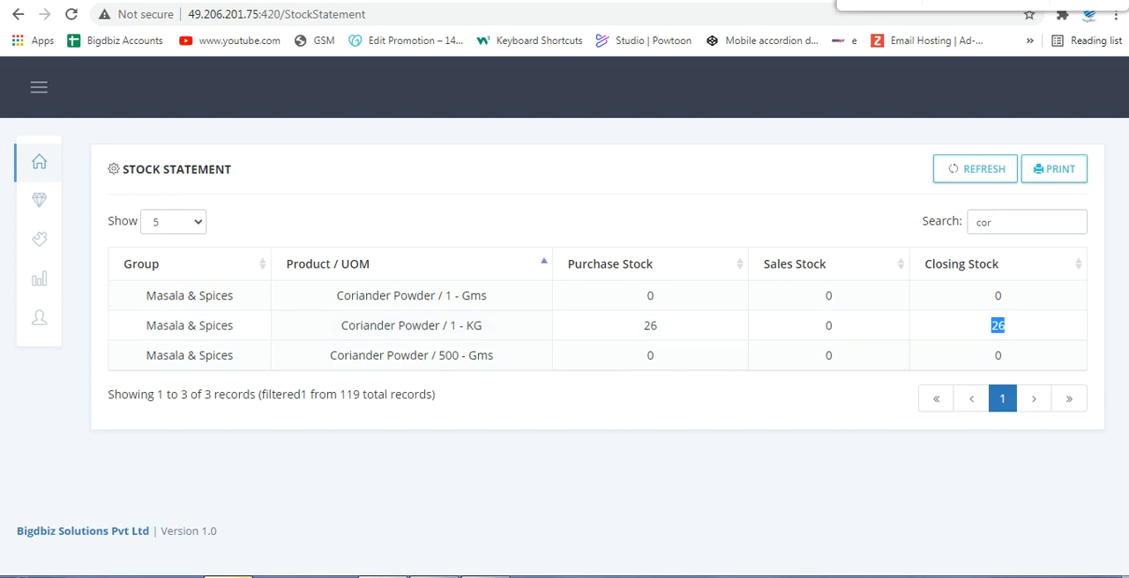
Step: Open the Inventory sales list and start a new sales entry
mouse_move(39, 239)
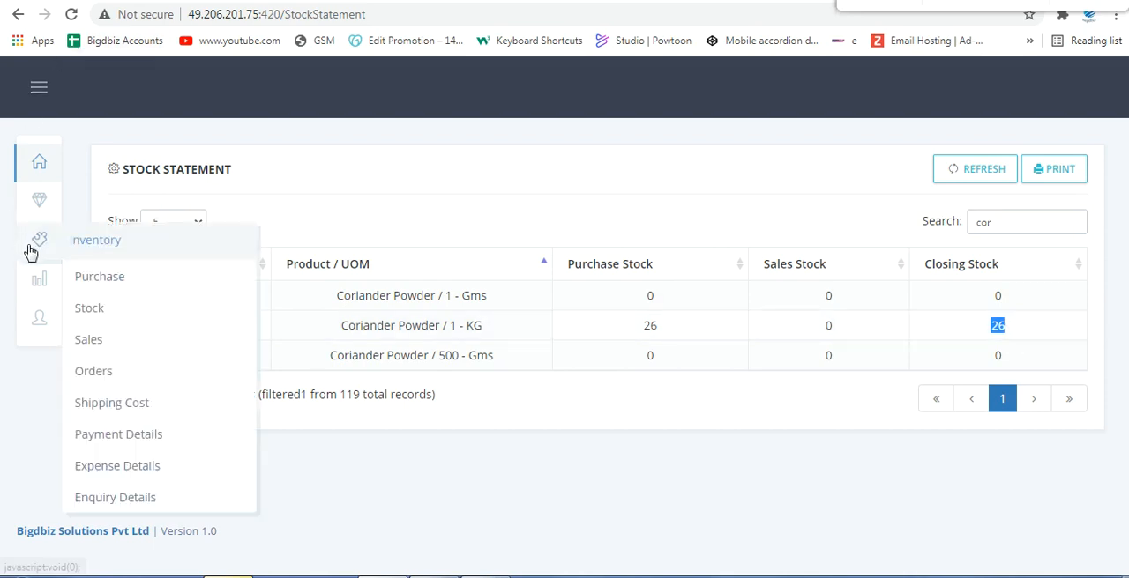
left_click(99, 341)
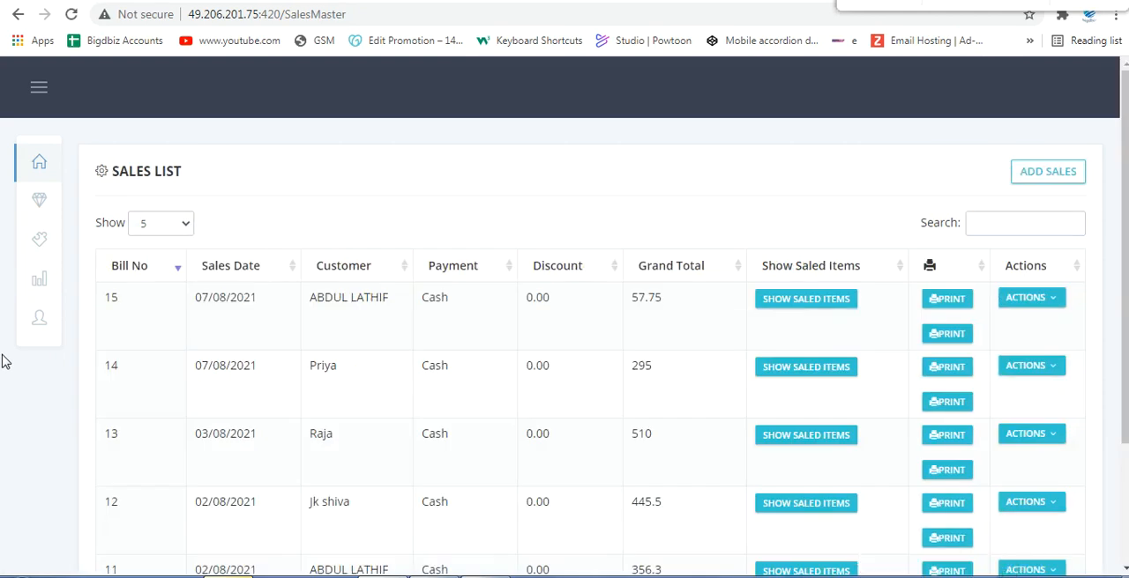
left_click(1047, 171)
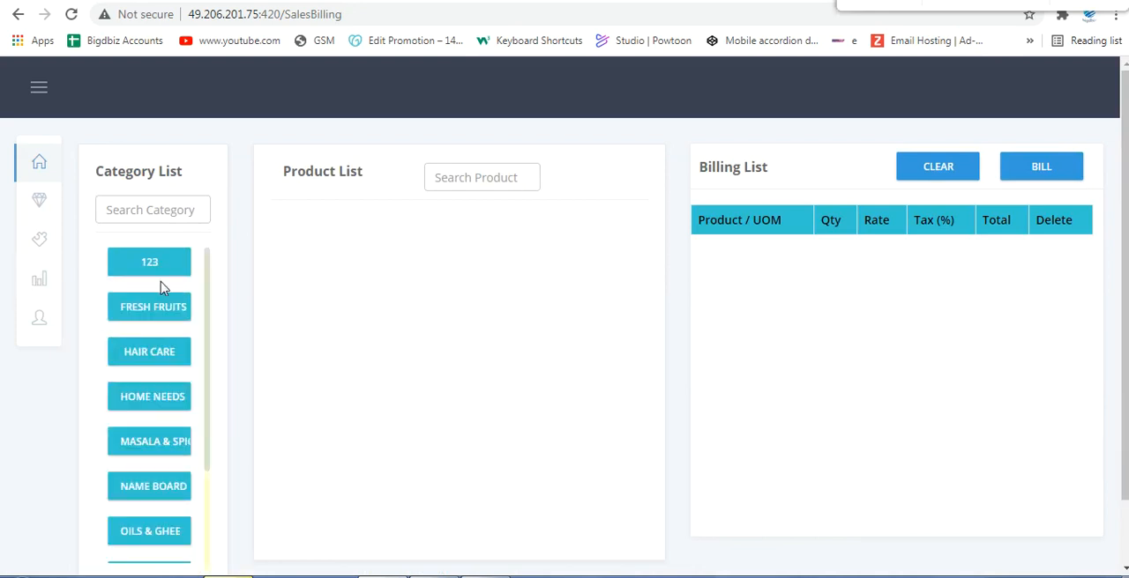
Step: Add Chilli Powder from Masala & Spices to the billing list in the 500 Gms unit with quantity 5
left_click(161, 455)
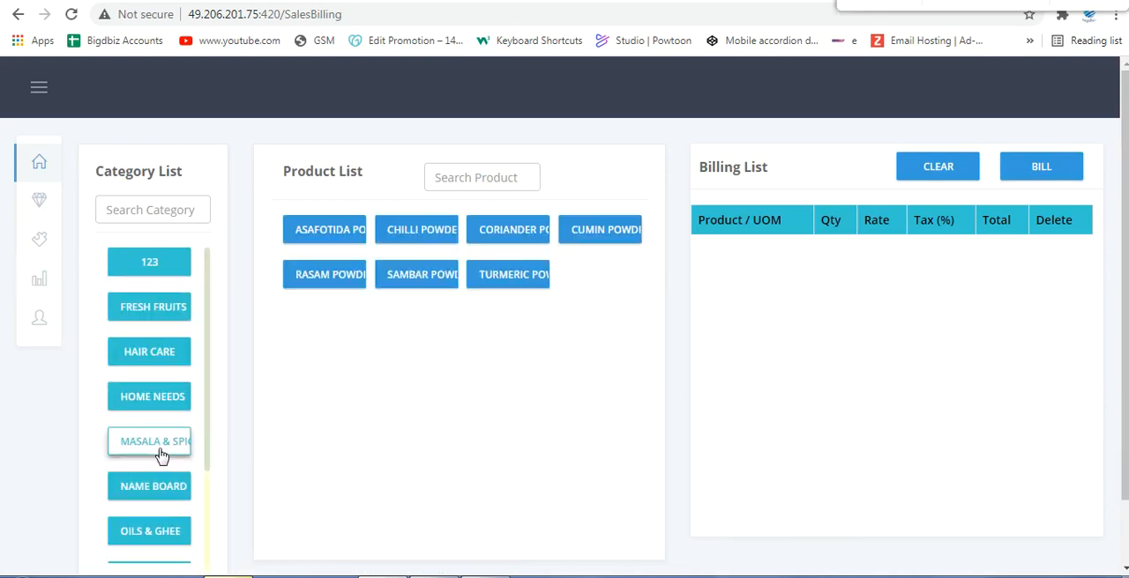
left_click(438, 237)
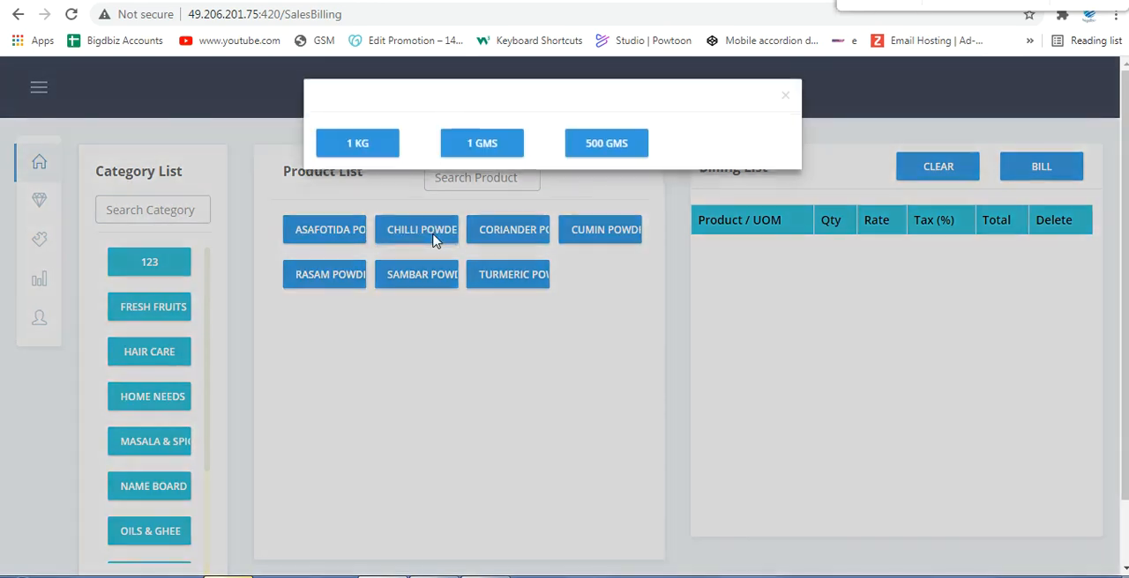
left_click(617, 156)
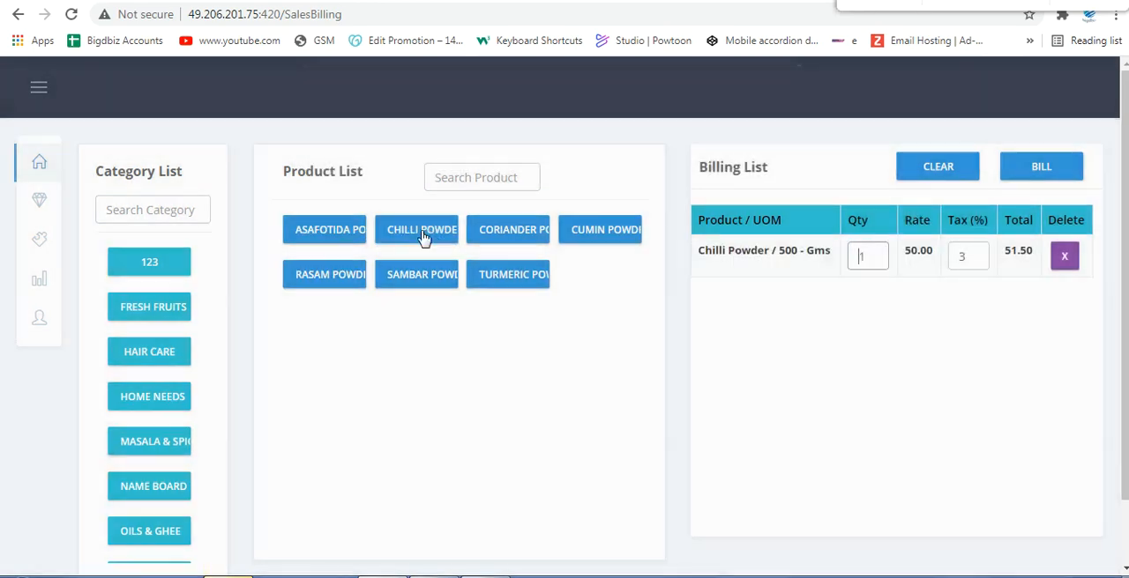
key("BackSpace")
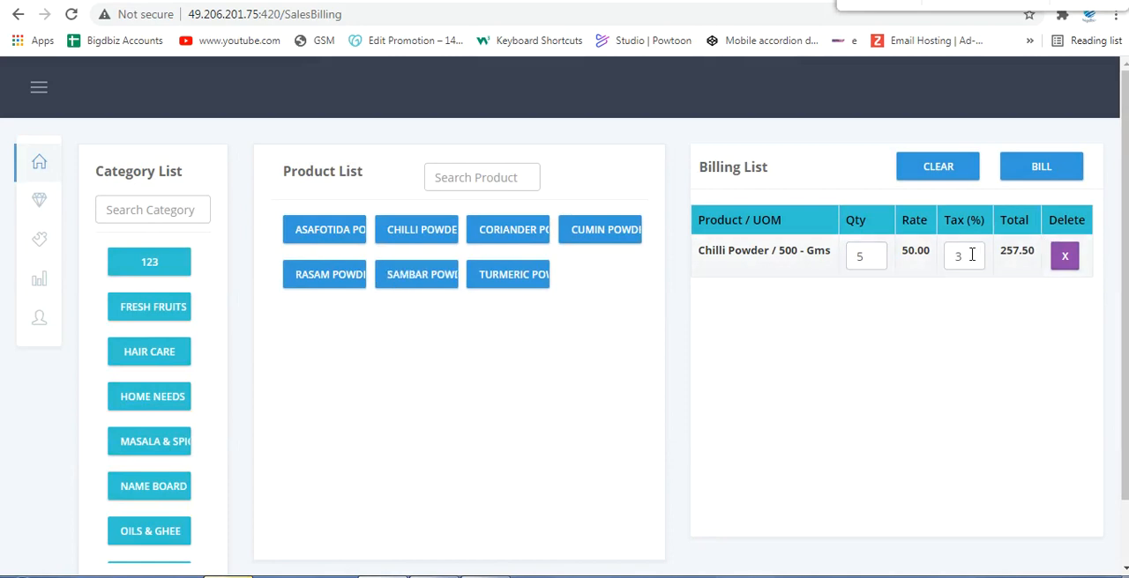
Step: Add Coriander Powder in the 1 KG unit to the billing list with quantity 2
left_click(543, 270)
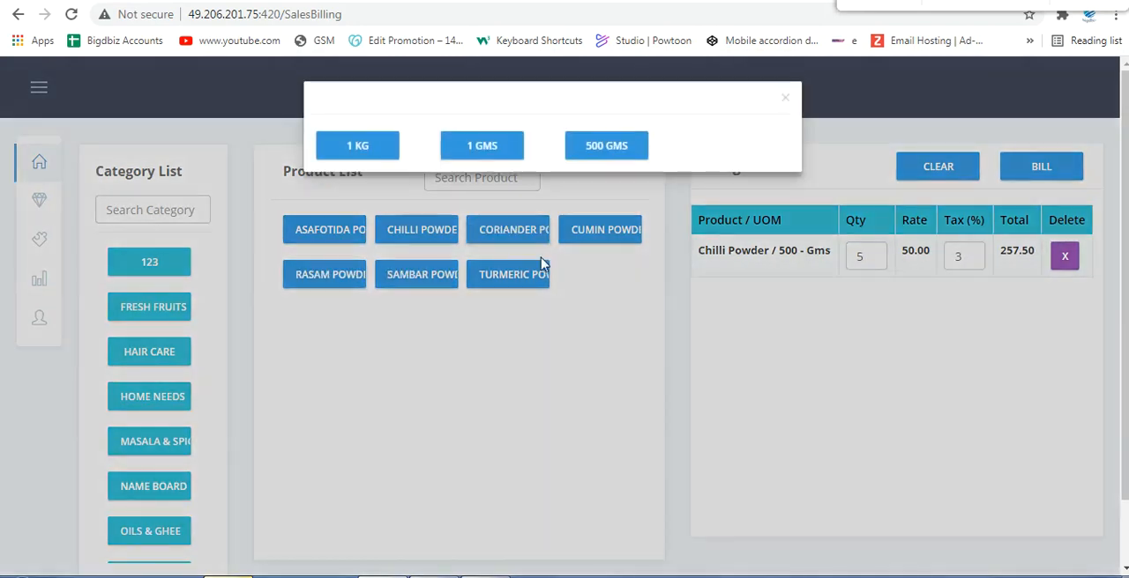
left_click(363, 147)
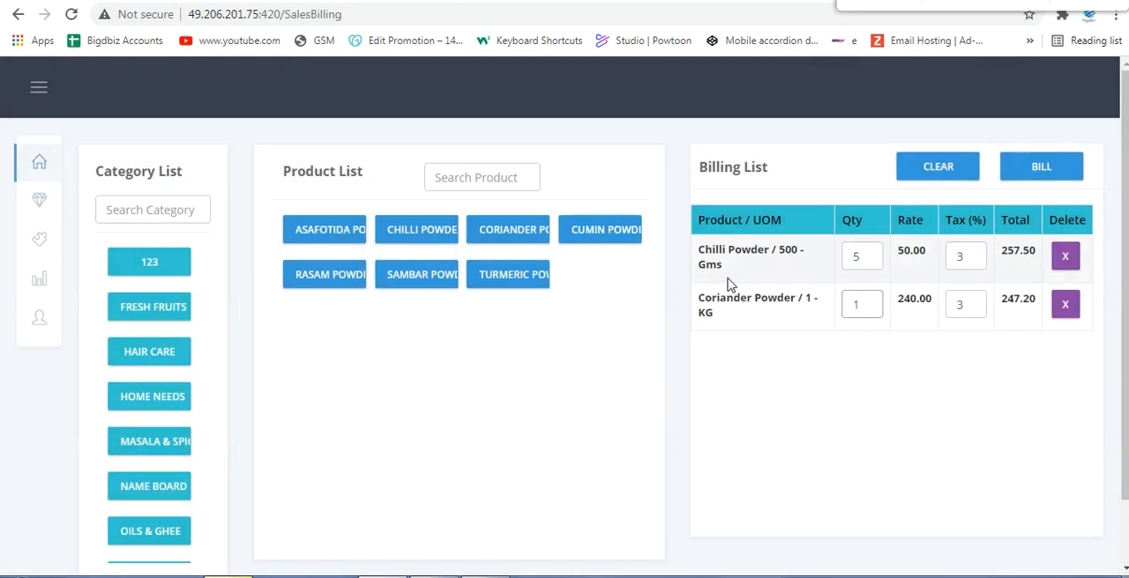
type("2")
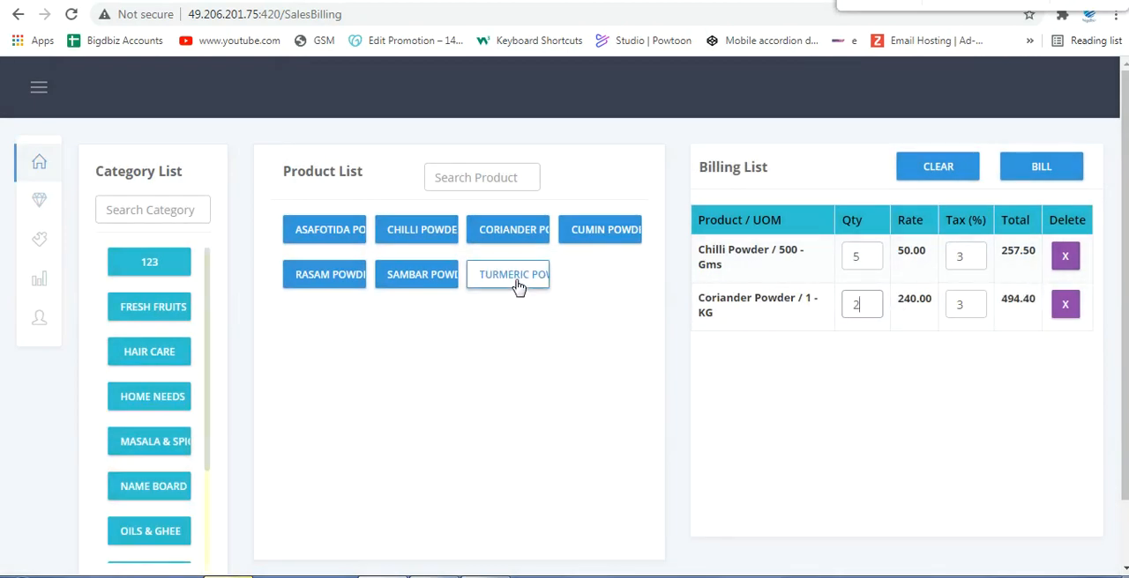
Step: Add Sambar Powder in the 500 Gms unit to the billing list
left_click(414, 275)
left_click(412, 277)
left_click(411, 276)
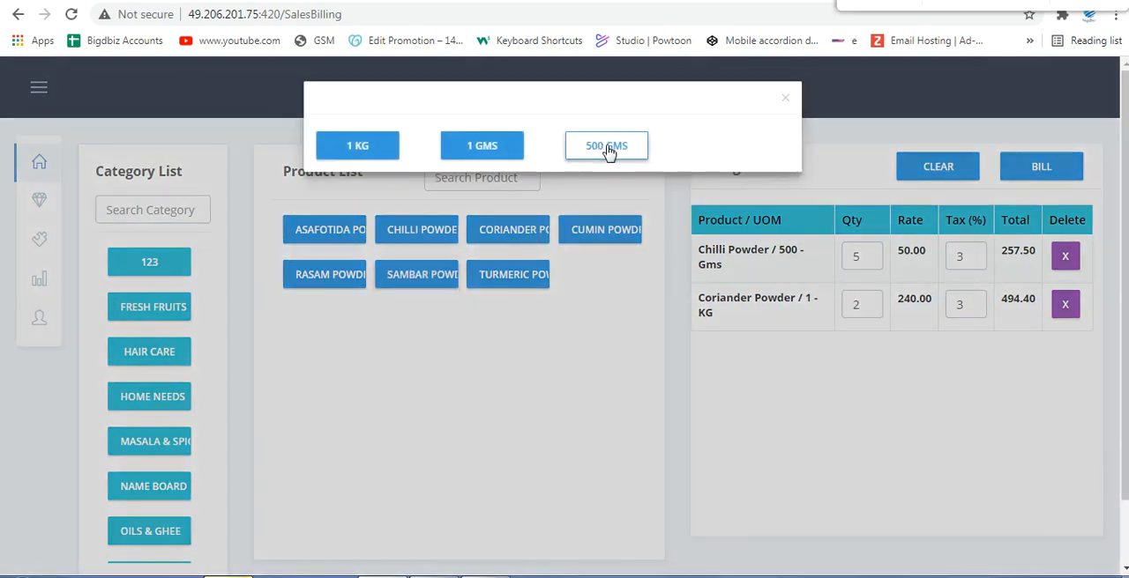
left_click(609, 152)
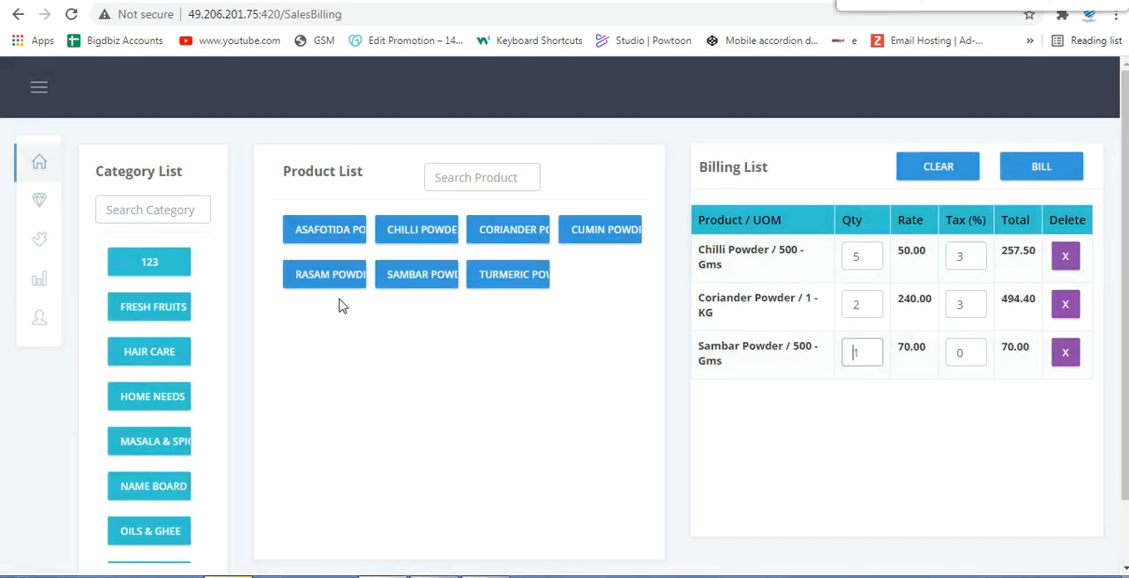
Step: Try the category search with "fre", clear it, and search the product list for "cum"
left_click(184, 219)
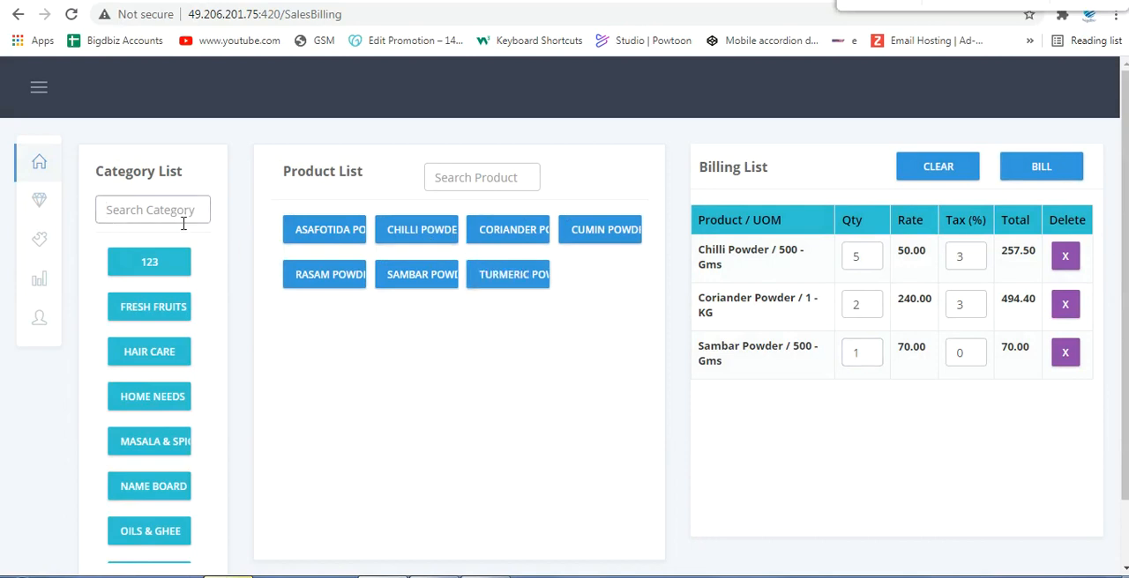
type("fre")
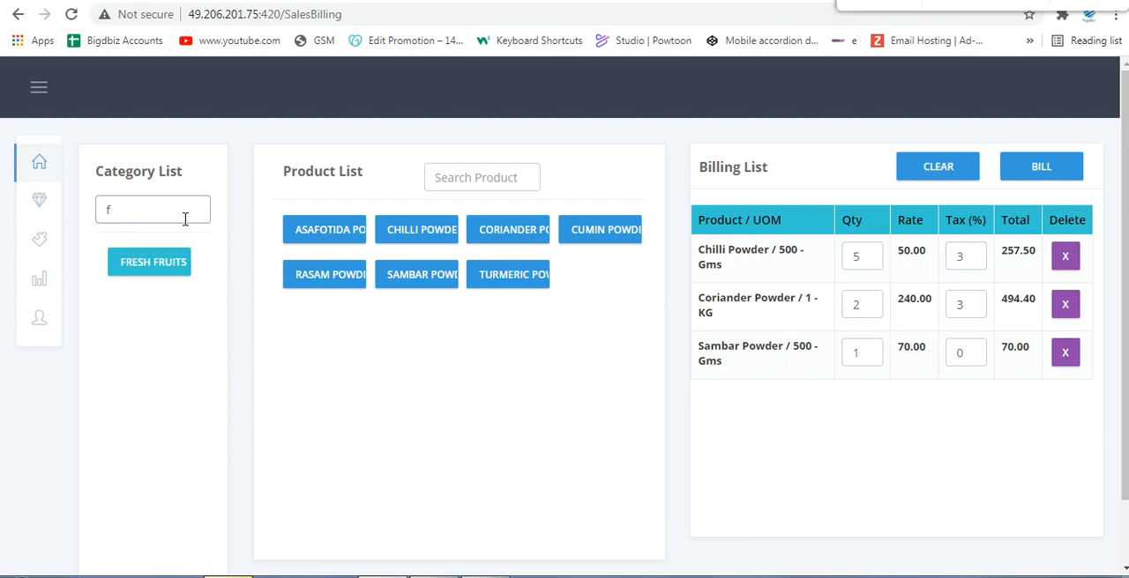
key("BackSpace")
left_click(490, 178)
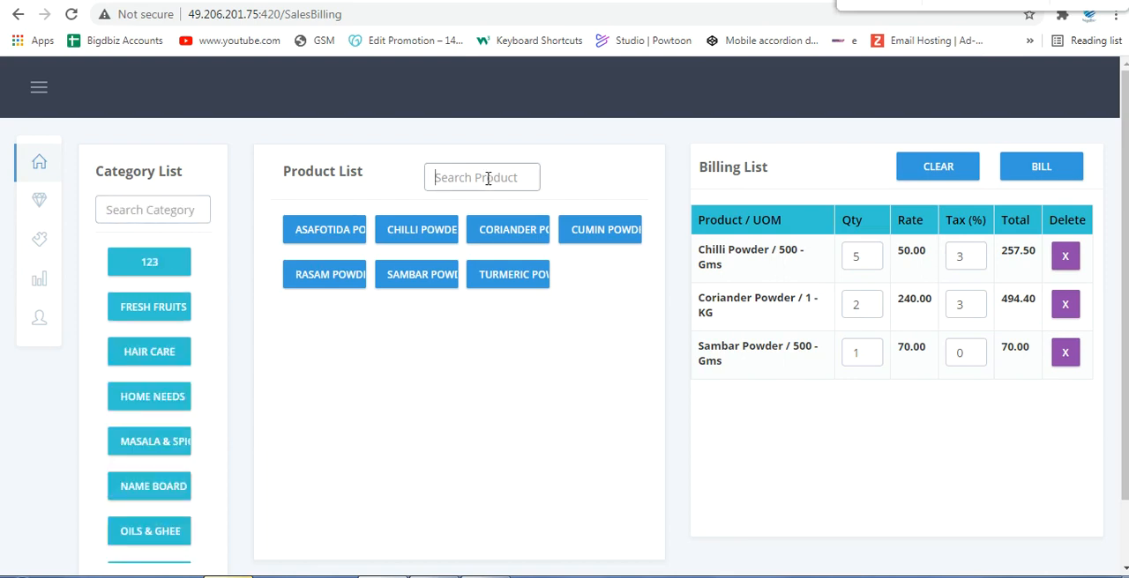
type("cum")
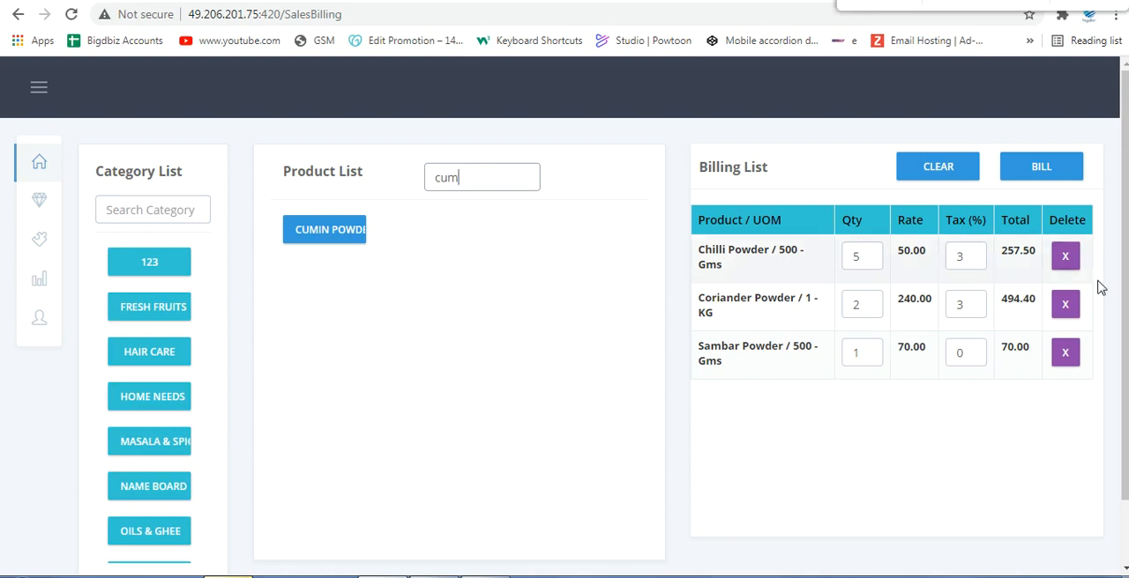
Step: Open the payment screen for the billing list and check the available payment types
left_click(1050, 181)
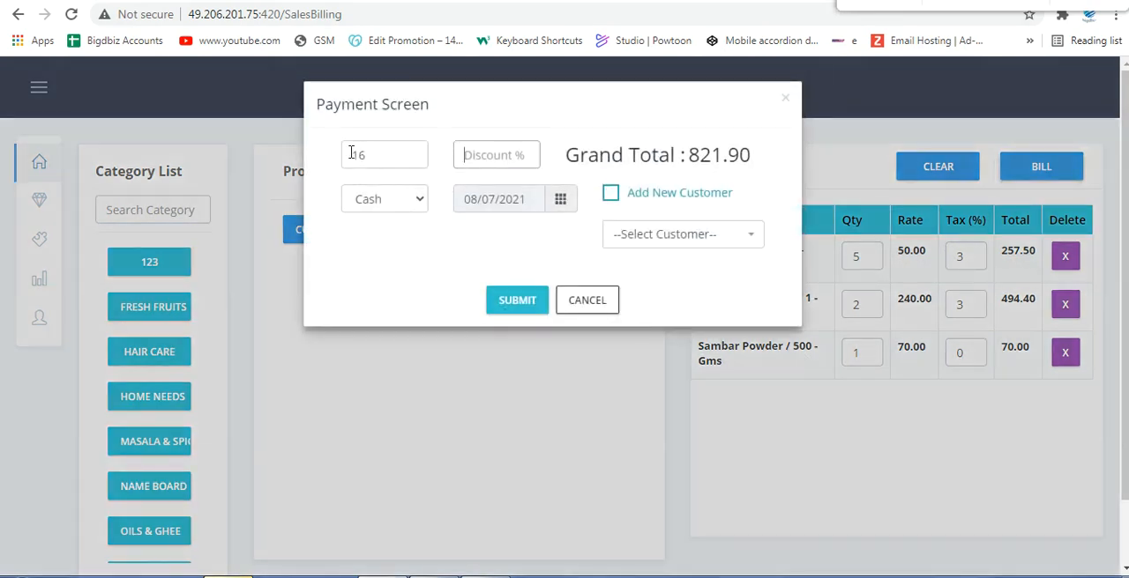
left_click(379, 200)
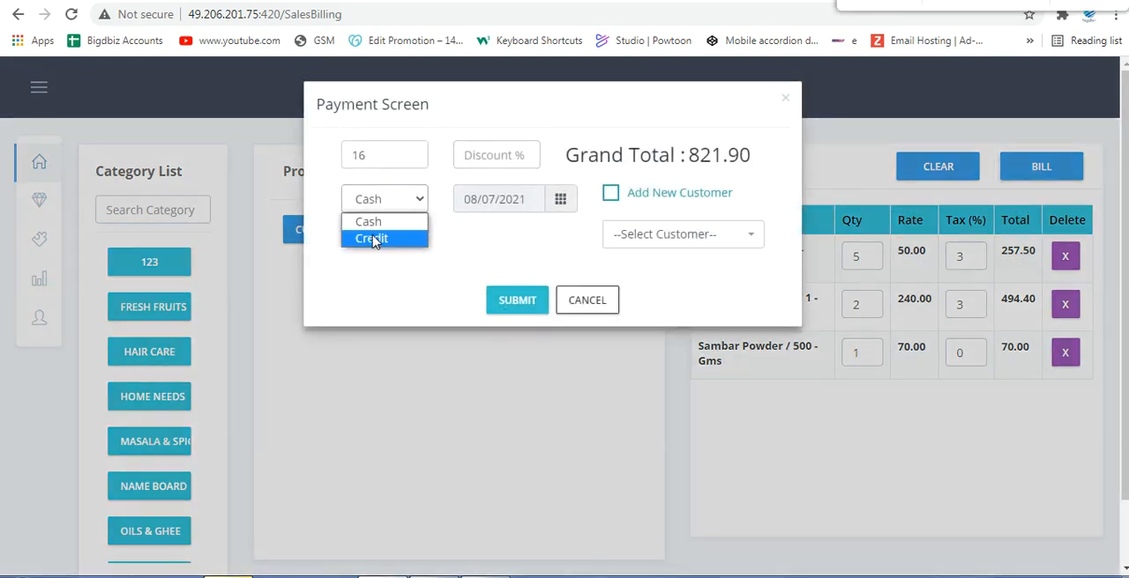
left_click(463, 161)
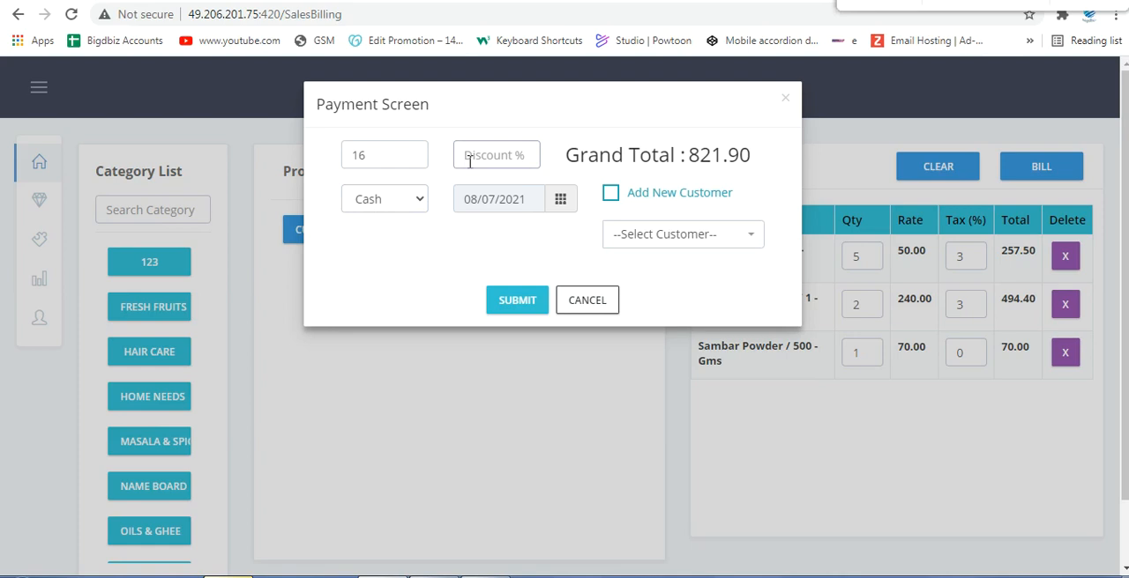
Step: Try discounts of 10 and 2 percent, clear them, and switch the Add New Customer option on and off
type("10")
key("BackSpace")
key("BackSpace")
type("2")
key("BackSpace")
left_click(611, 194)
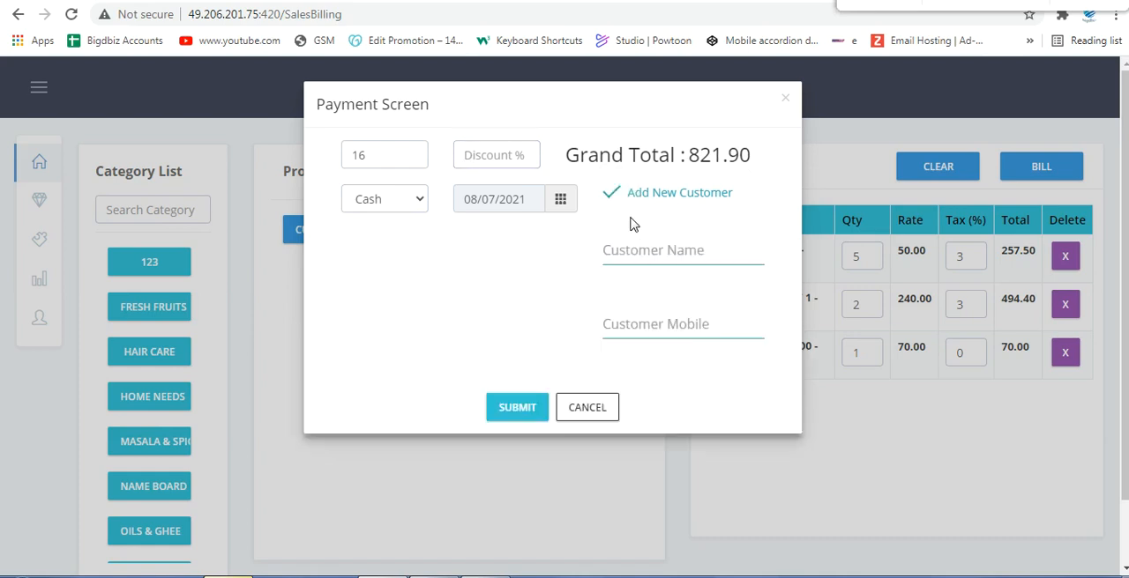
left_click(611, 193)
Step: Select the existing customer by searching for the name and submit the bill with Cash payment
left_click(639, 236)
type("priu")
key("BackSpace")
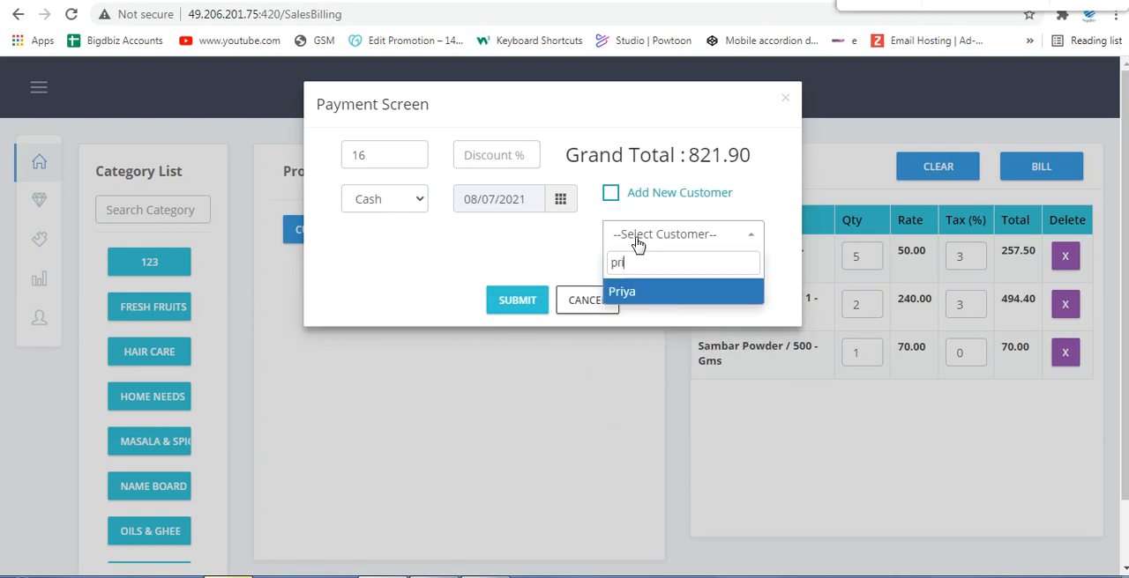
key("Return")
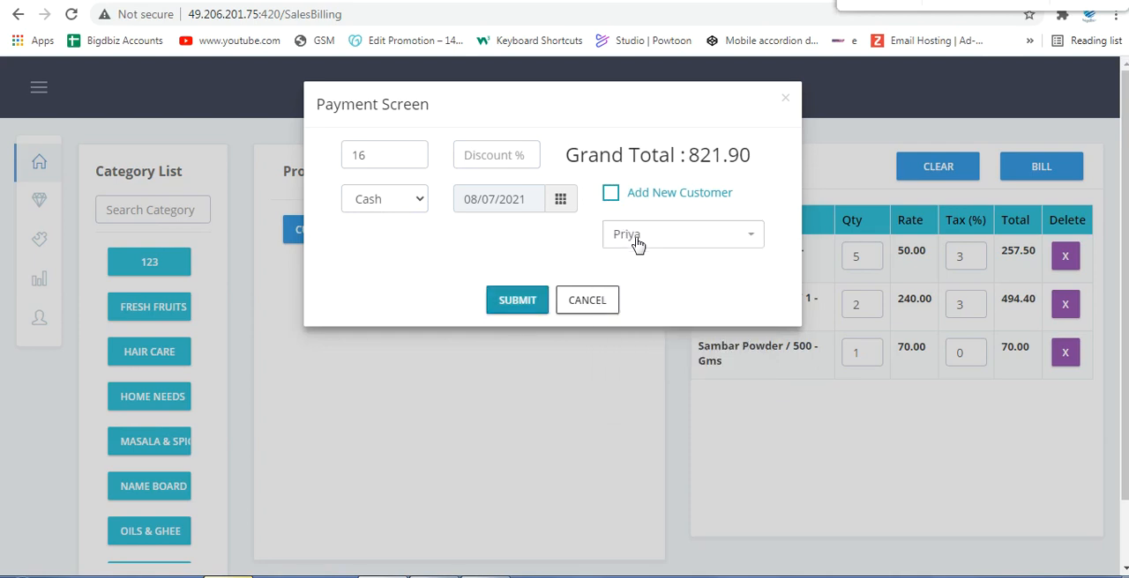
left_click(517, 299)
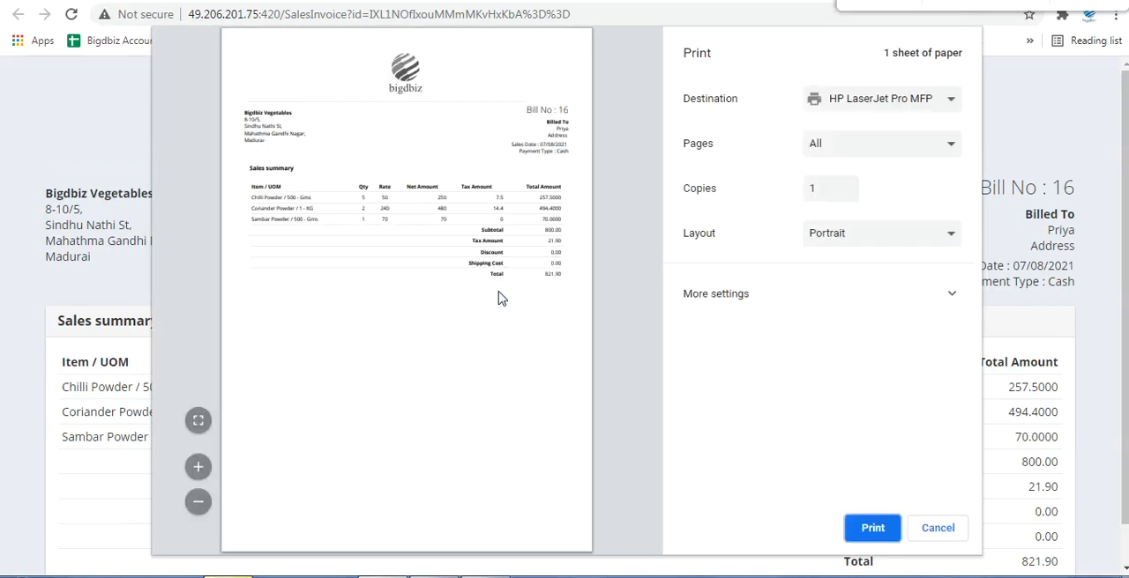
Step: Examine the invoice's seller address, billing details, item lines and totals in the enlarged print preview, and close it without printing
left_click(198, 467)
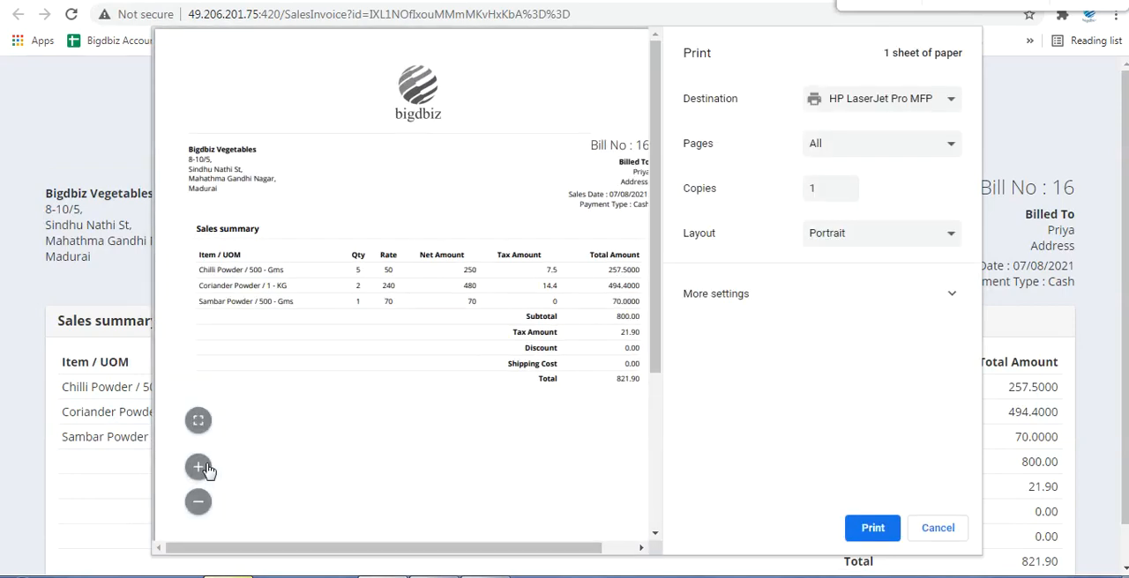
left_click_drag(197, 144, 243, 196)
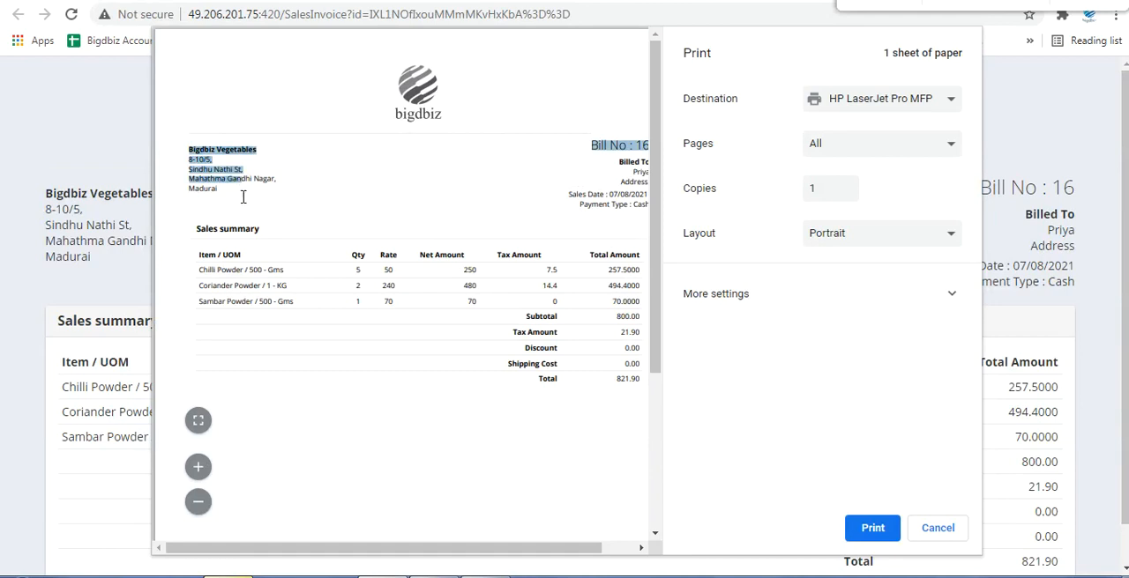
left_click(250, 183)
left_click_drag(623, 177, 594, 237)
left_click(569, 222)
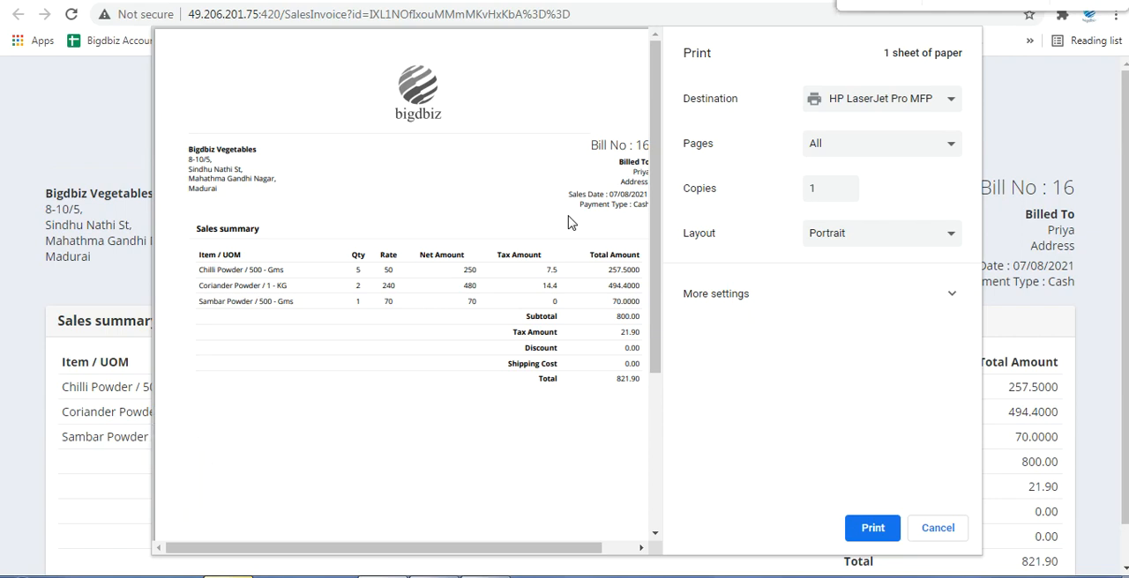
mouse_move(507, 548)
left_mouse_down()
mouse_move(550, 551)
mouse_move(507, 562)
left_mouse_up()
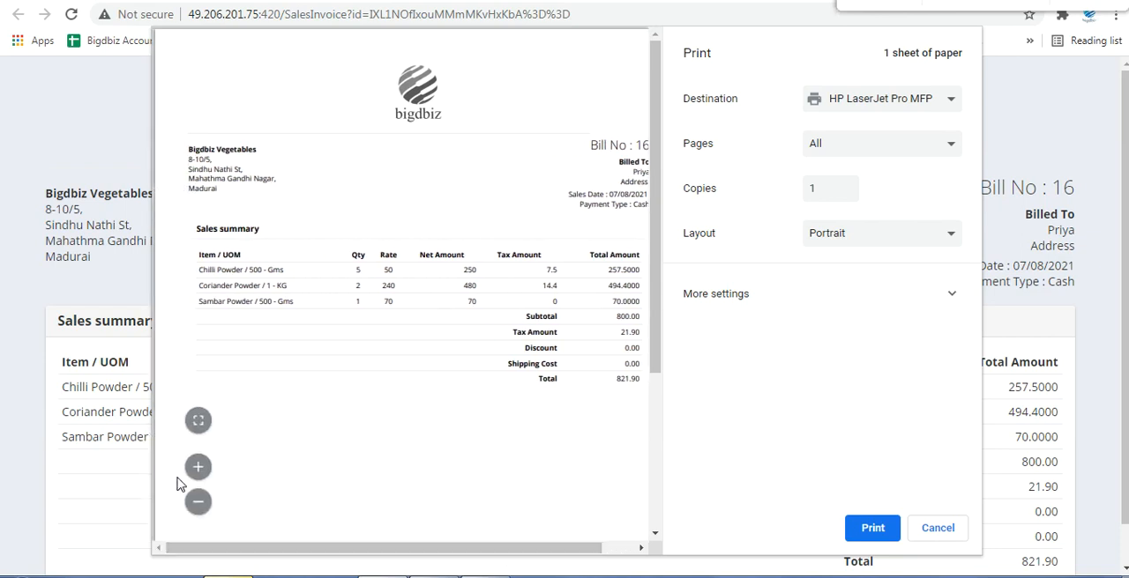
left_click(196, 468)
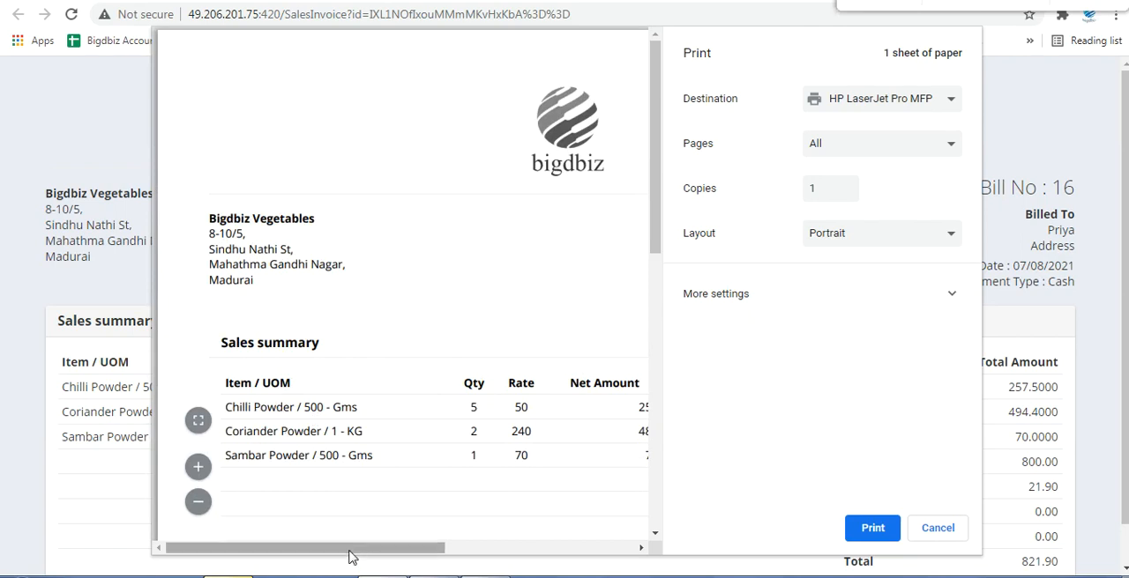
left_click_drag(353, 548, 567, 521)
left_click_drag(655, 232, 657, 326)
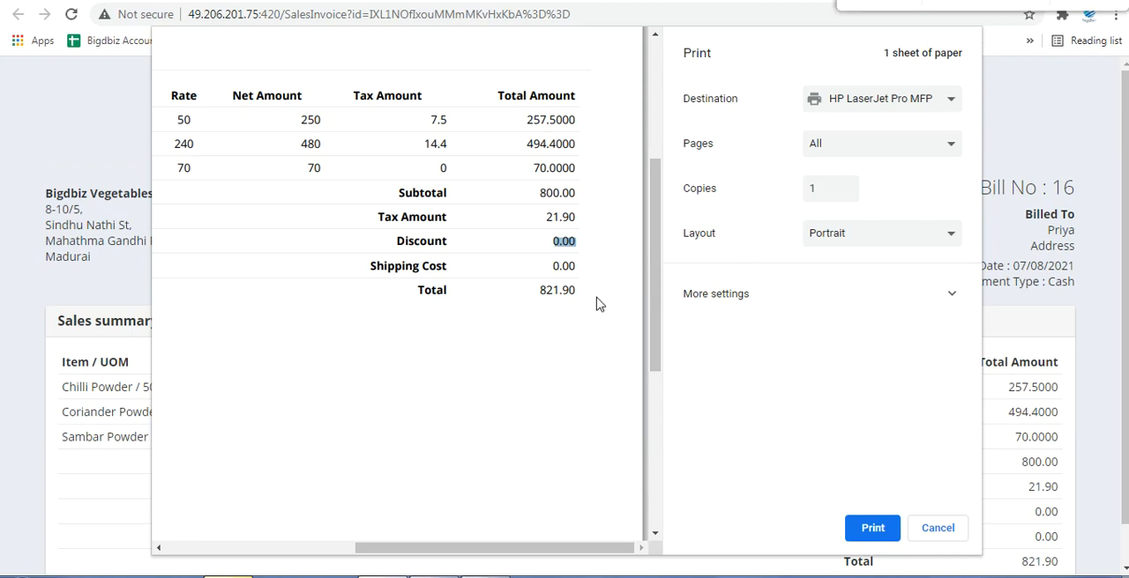
left_click(928, 527)
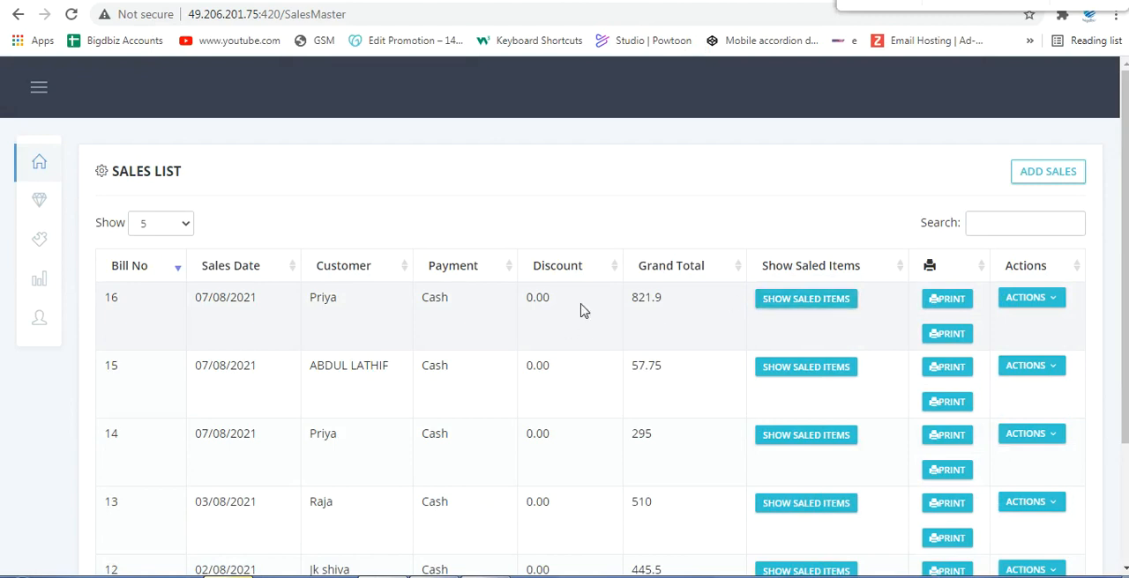
Step: View the sold items of the newest sale and of the third sale in the Sales List
left_click(827, 301)
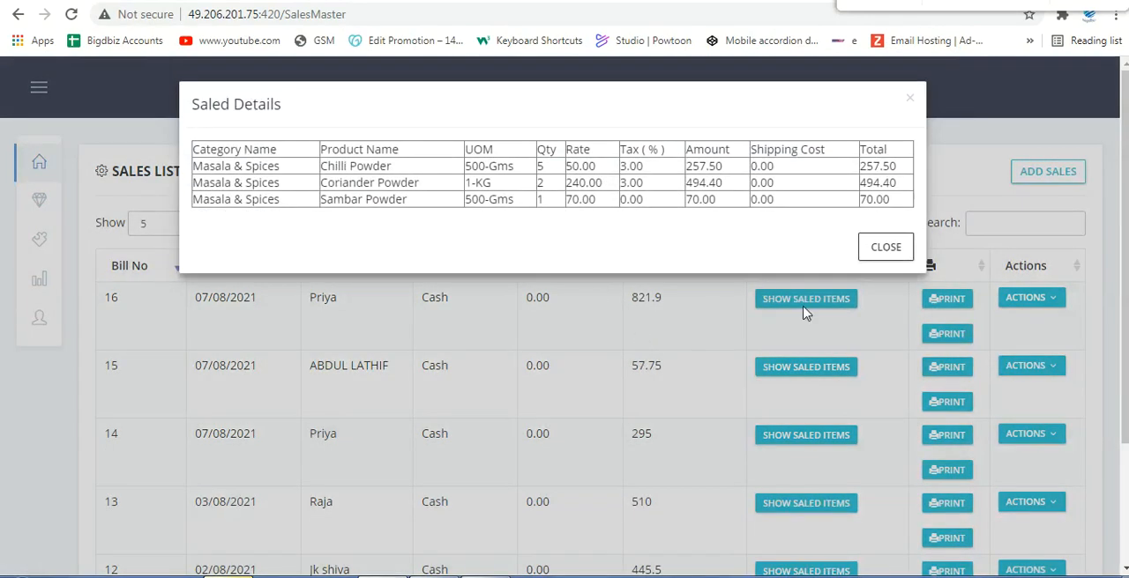
left_click(886, 248)
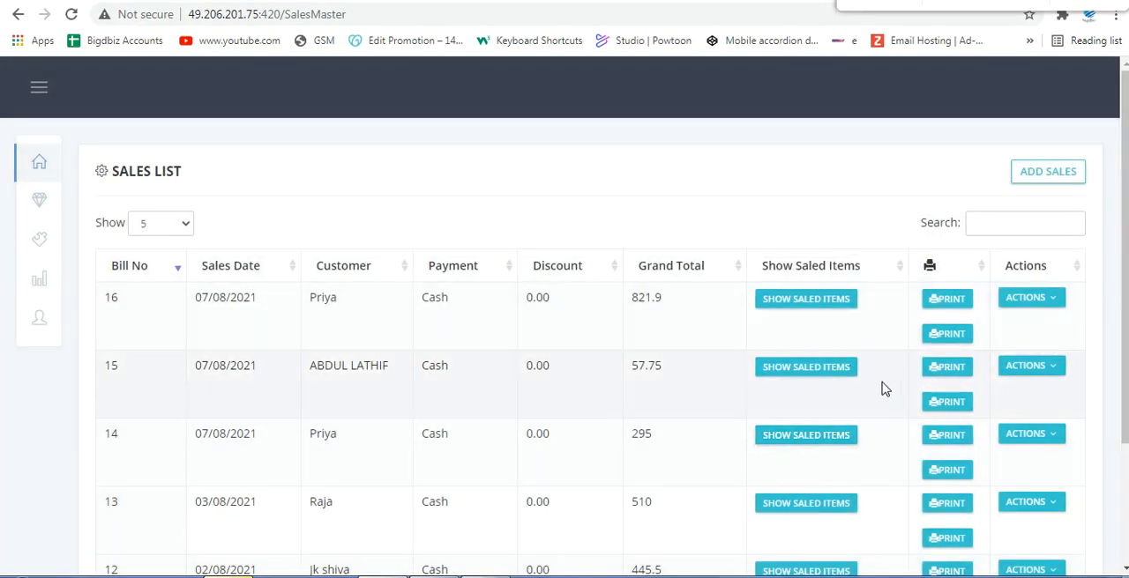
left_click(885, 219)
left_click(798, 434)
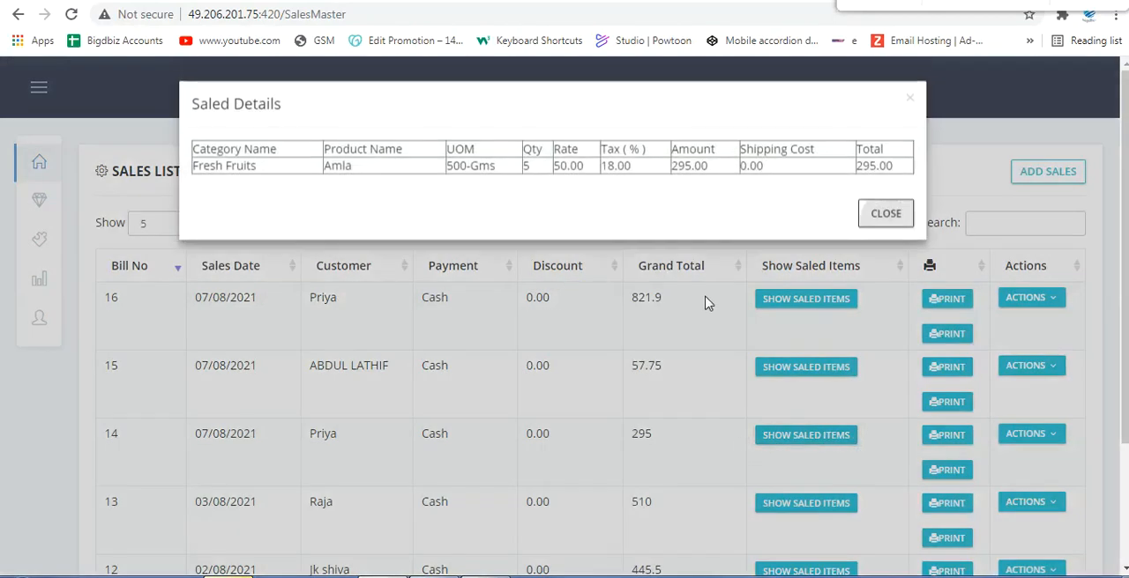
left_click(883, 214)
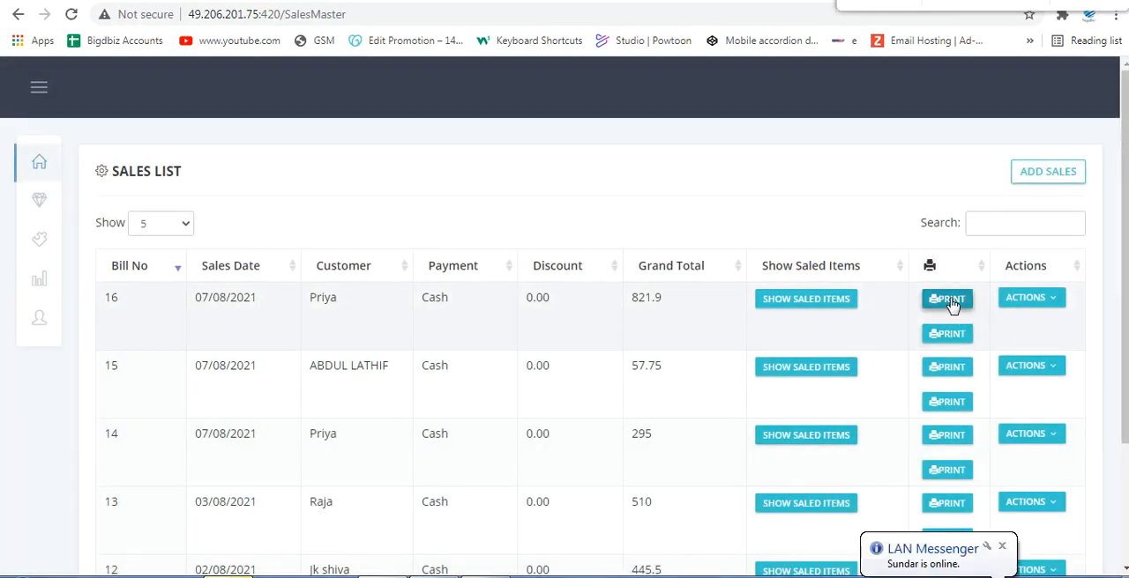
Step: Preview the newest sale's mobile invoice, close it without printing, and check the actions available for that sale
left_click(1001, 547)
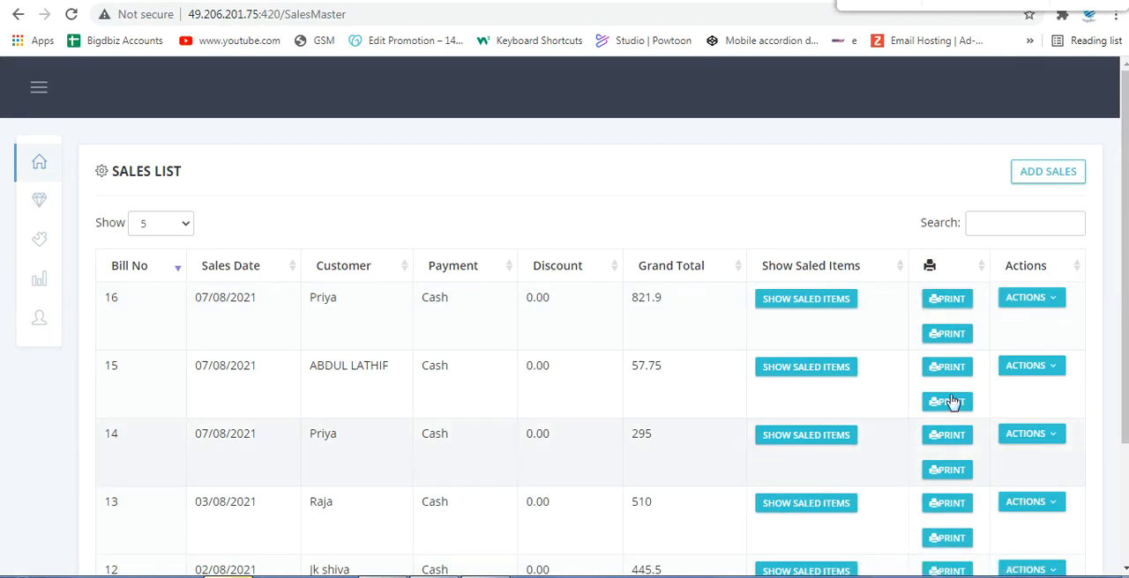
left_click(939, 339)
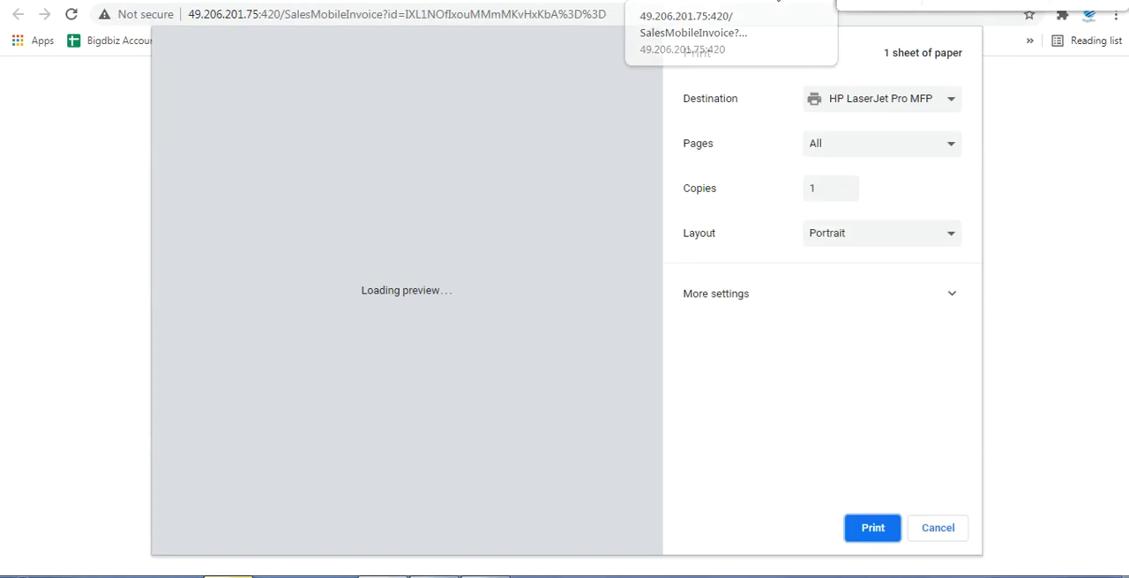
left_click(776, 1)
left_click(1033, 300)
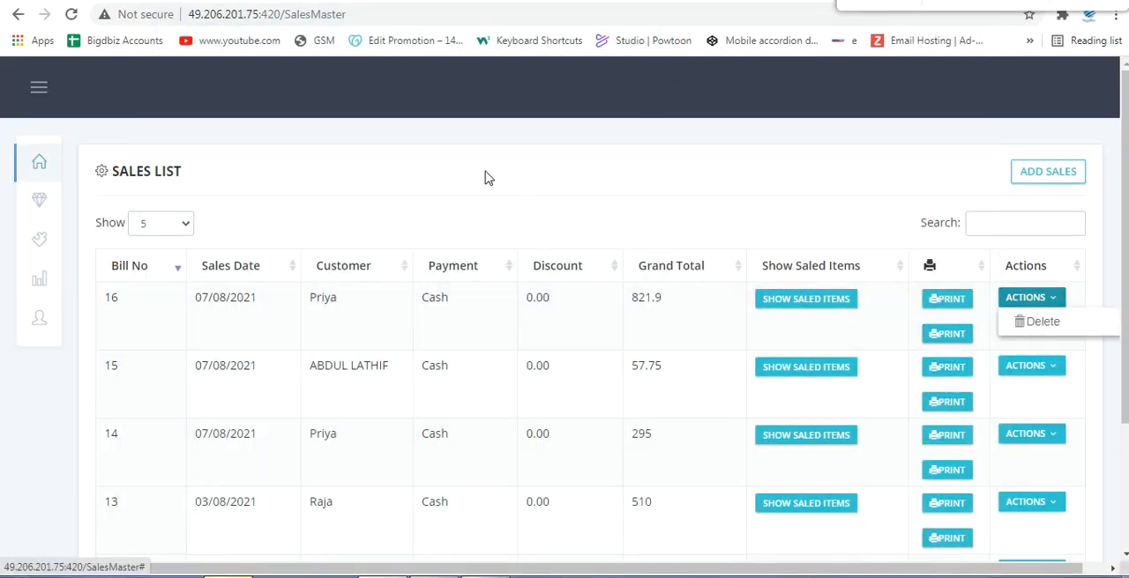
left_click(520, 199)
Step: Open the Sales Details report and show it category wise
mouse_move(39, 238)
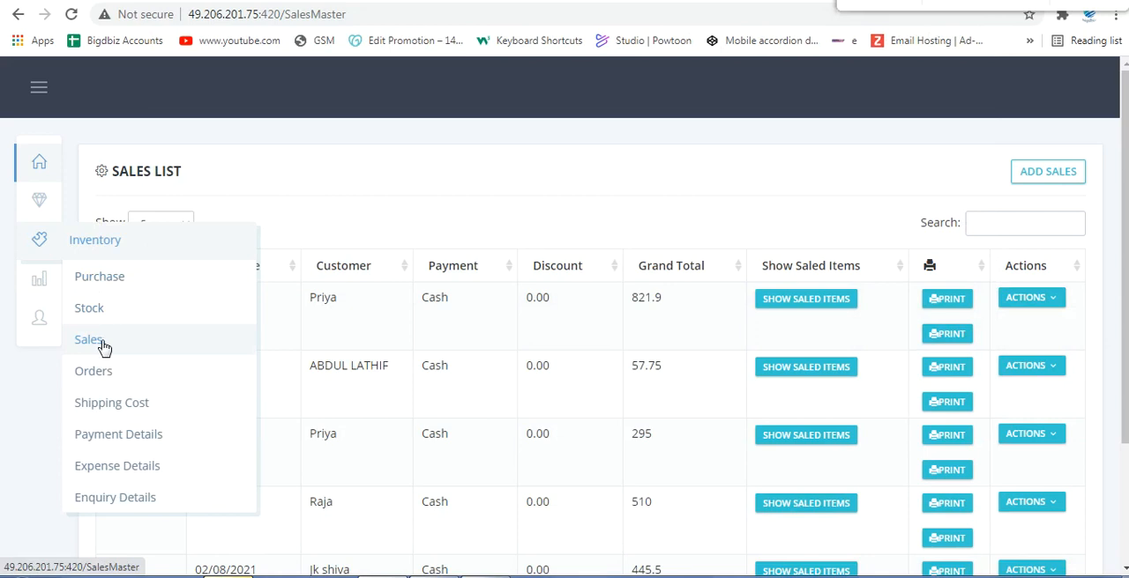
mouse_move(32, 287)
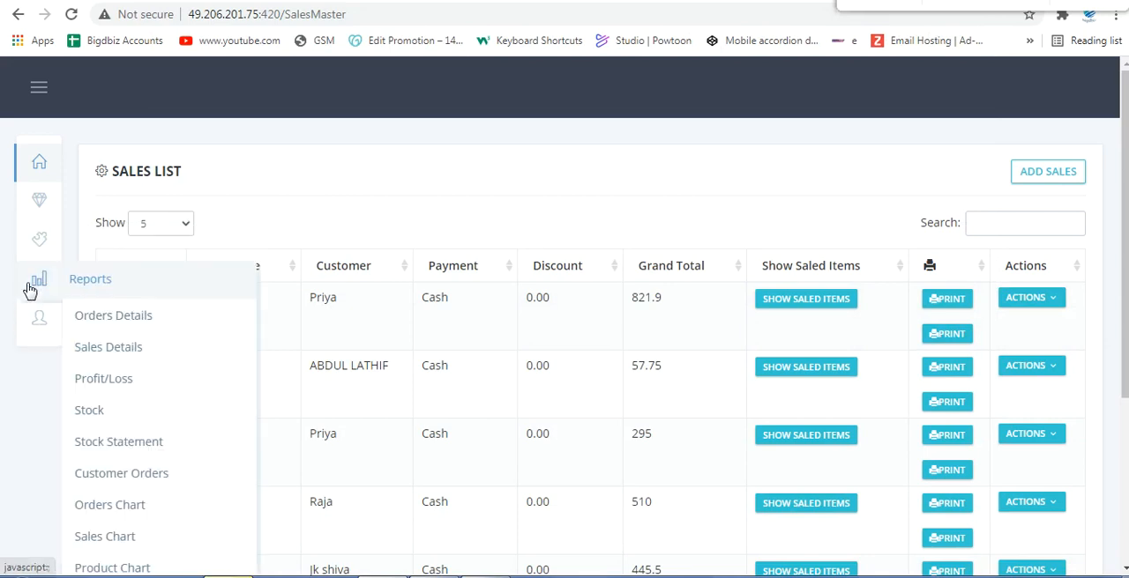
left_click(93, 353)
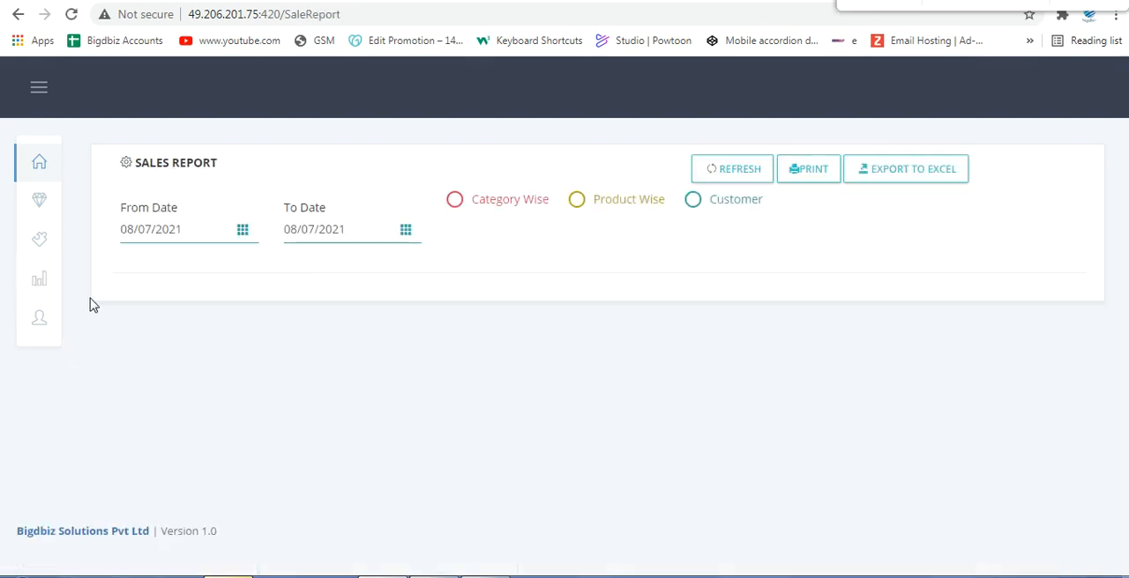
left_click(454, 202)
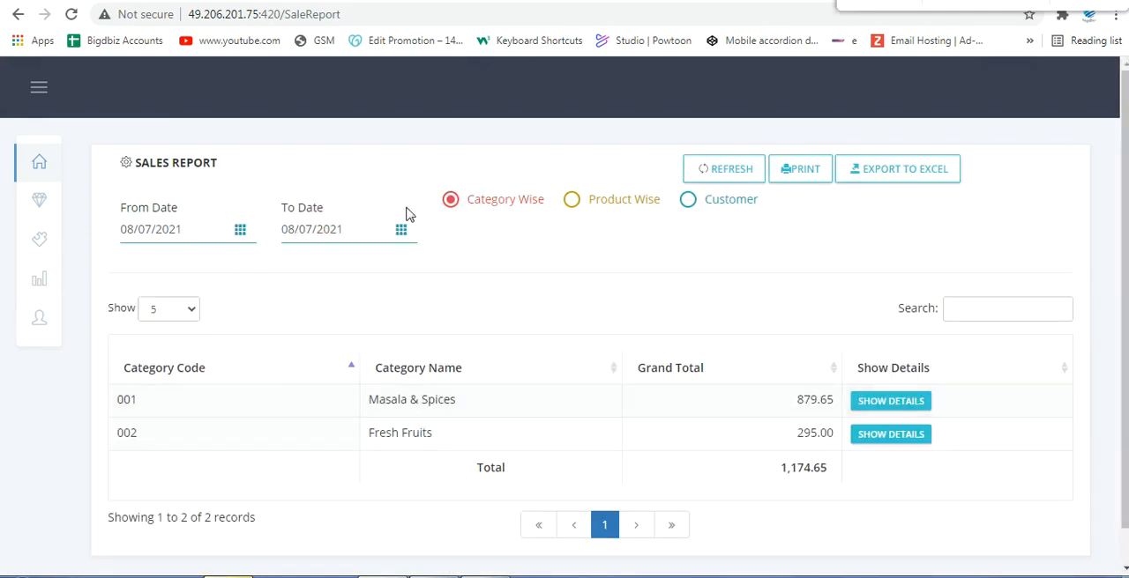
Step: Set the sales report's From Date to 08/01/2021, show it category wise again, and review the category totals
left_click(237, 235)
left_click(134, 262)
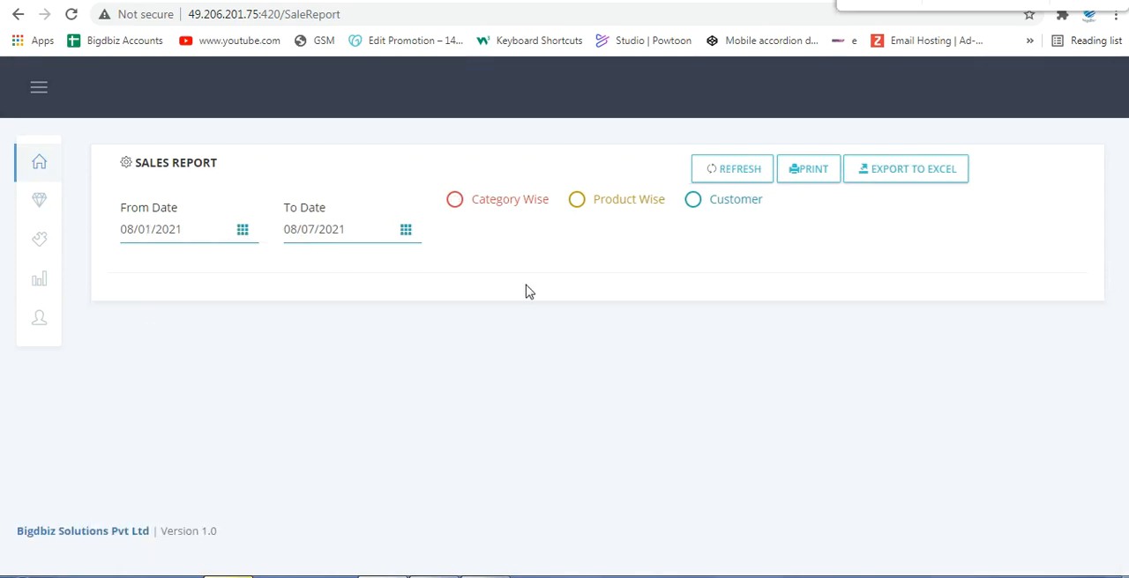
left_click(491, 210)
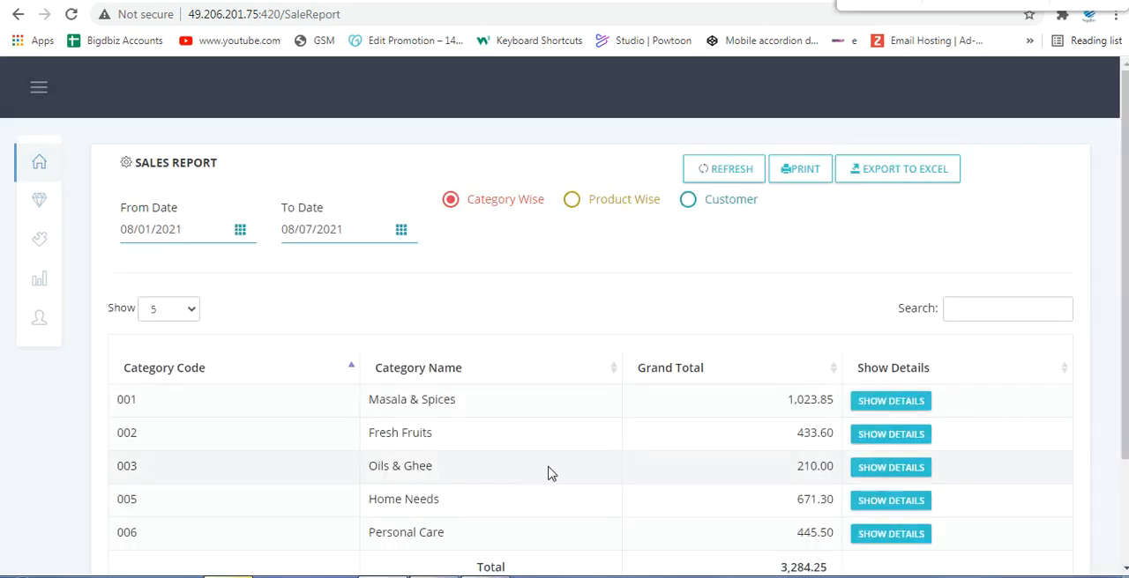
scroll(471, 377, "down", 3)
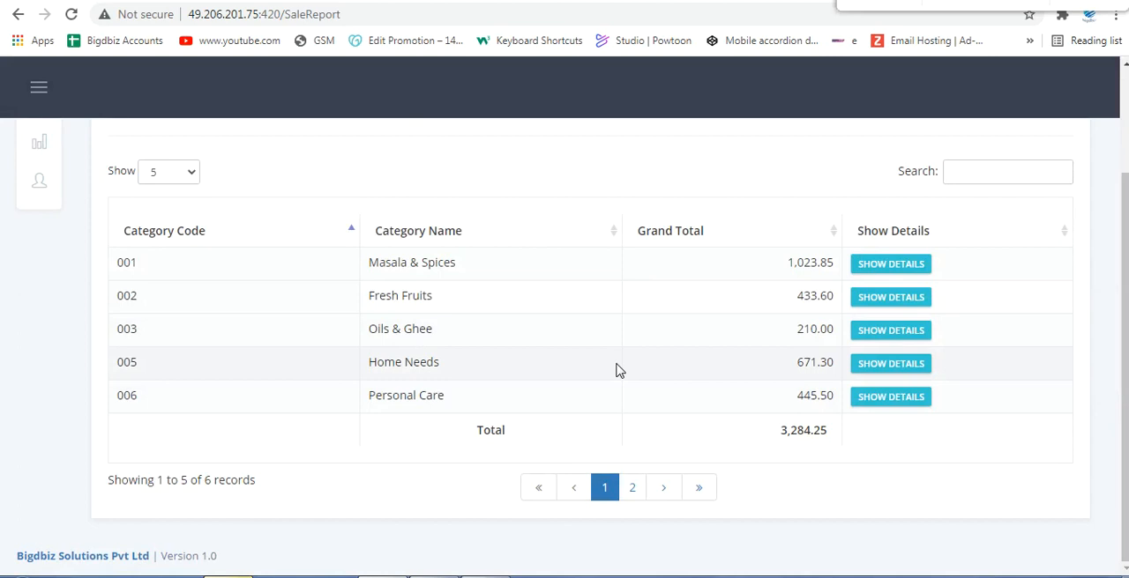
scroll(696, 366, "up", 2)
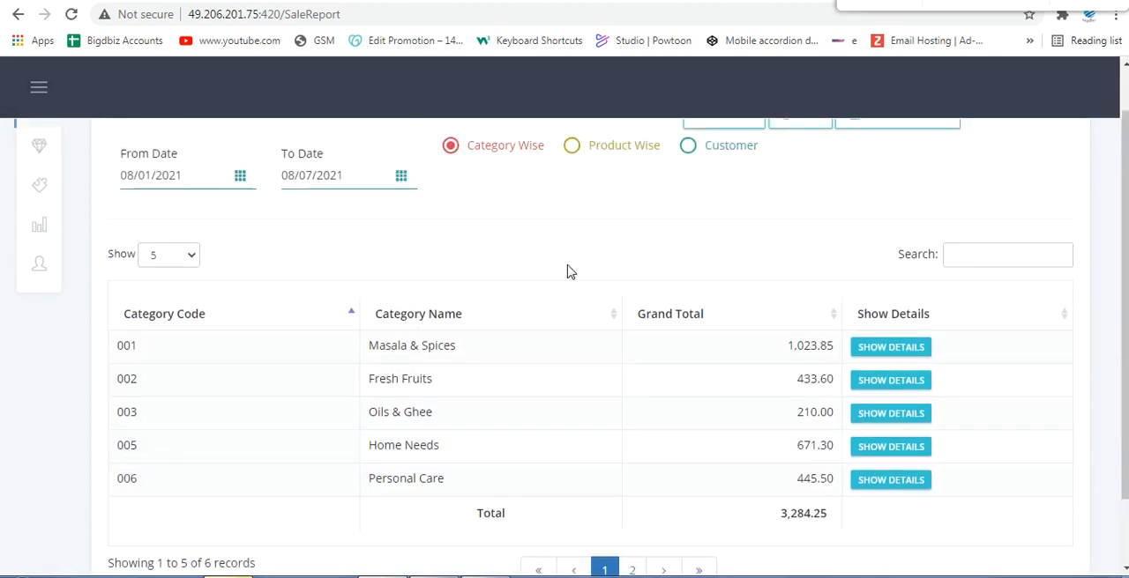
Step: Show the sales report product wise and review the grand totals of the listed products
left_click(568, 144)
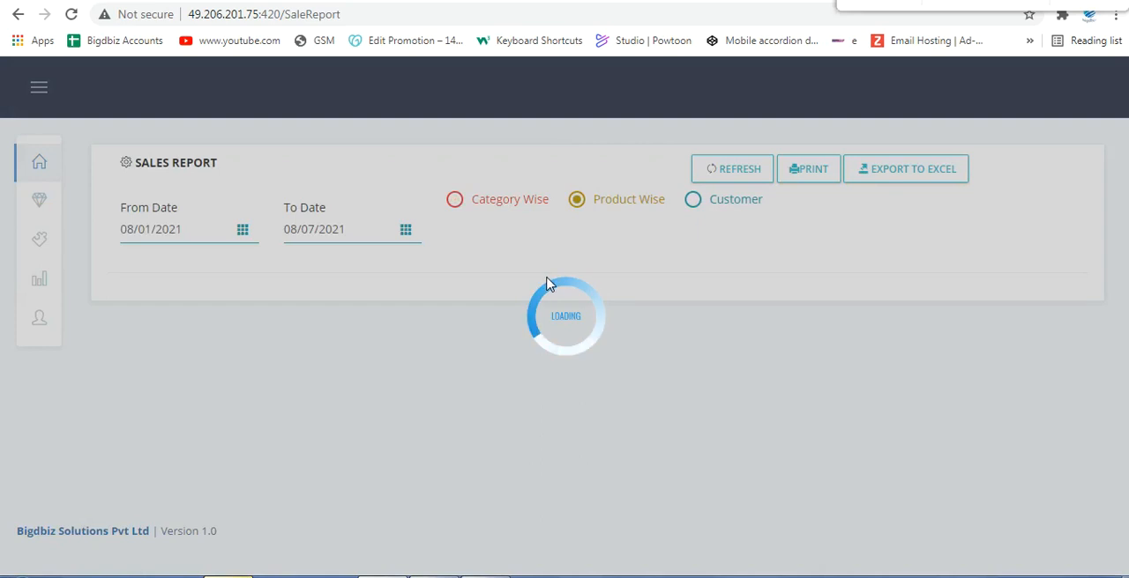
scroll(749, 407, "down", 2)
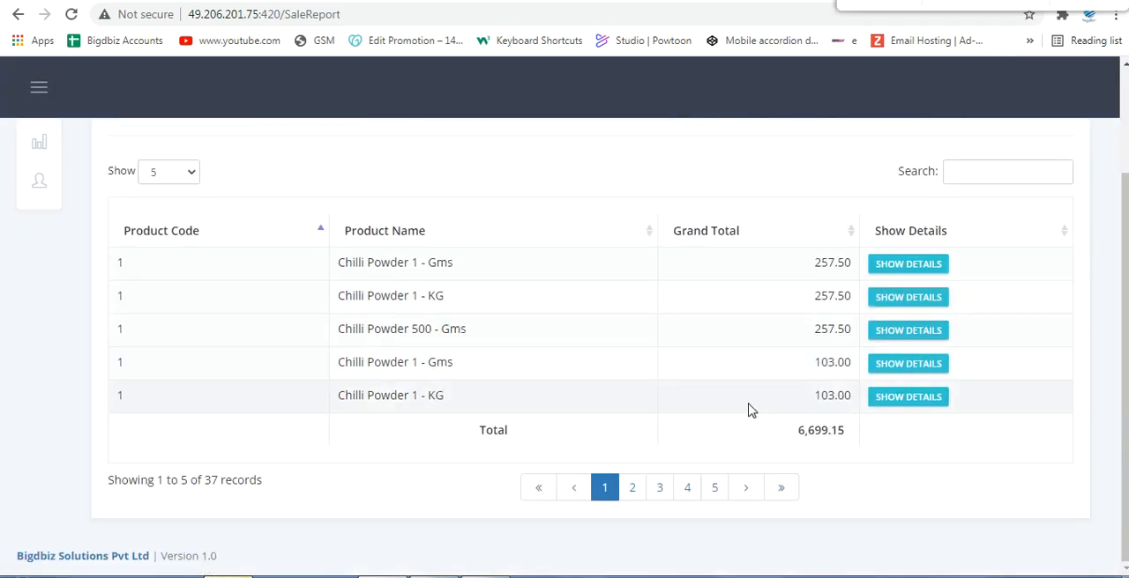
scroll(751, 407, "up", 2)
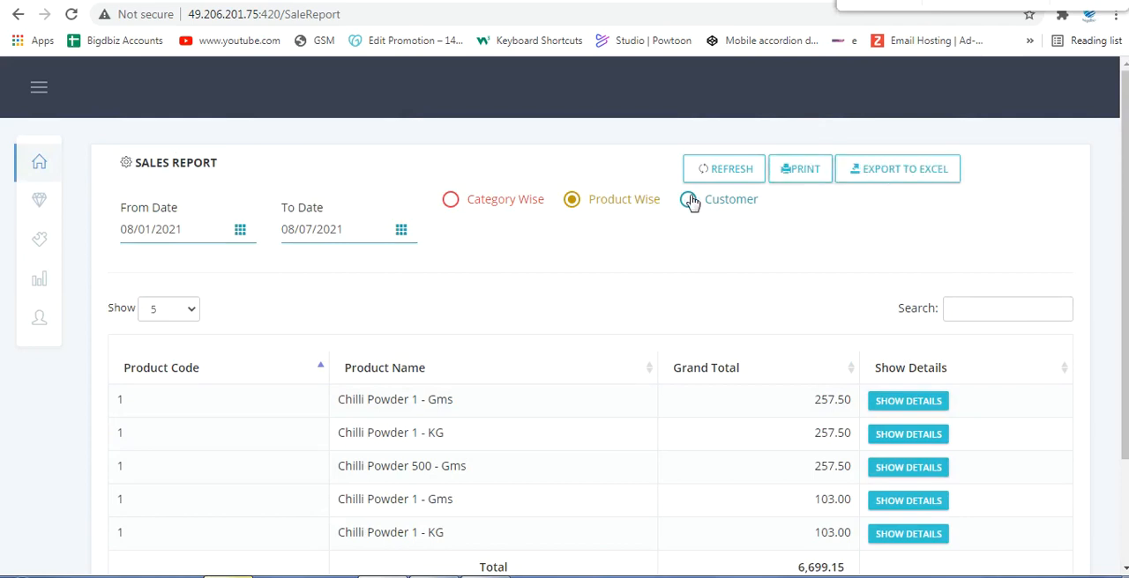
Step: Open the Profit/Loss report, show all records, and review the sales, purchase and difference rates
mouse_move(40, 281)
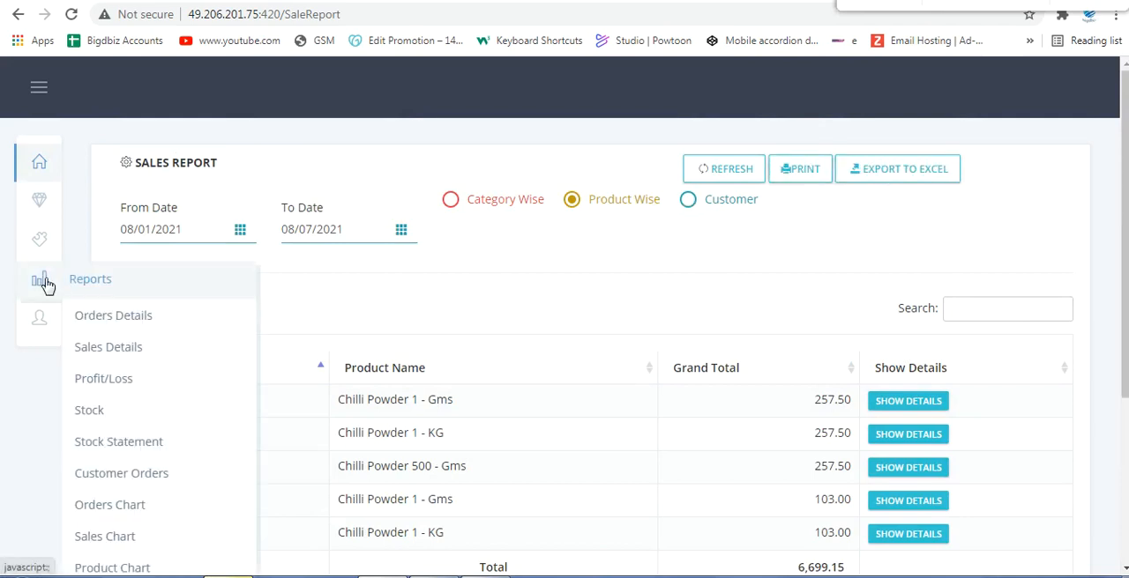
left_click(110, 388)
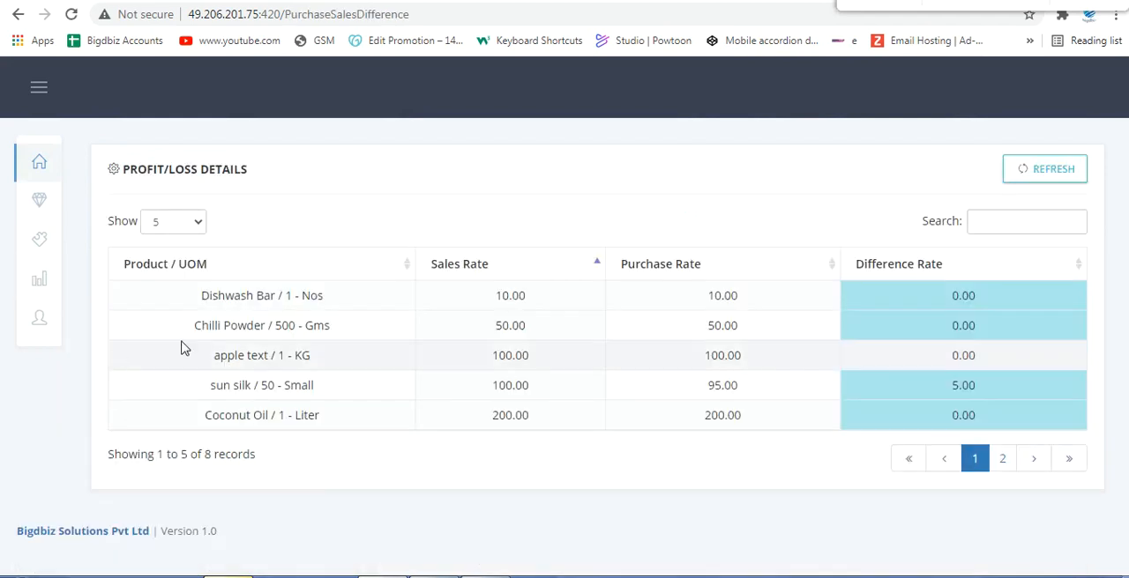
left_click(170, 229)
left_click(166, 291)
scroll(468, 247, "down", 1)
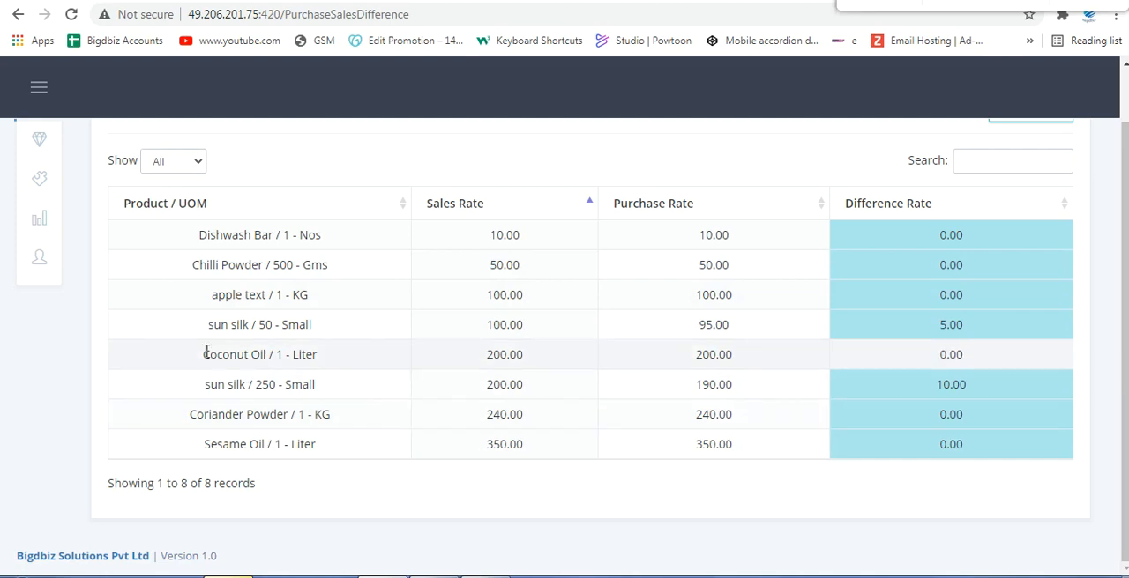
scroll(138, 298, "up", 2)
Step: Open the Stock report, show all records, and review the product quantities, including Chilli Powder and Coriander Powder
mouse_move(32, 279)
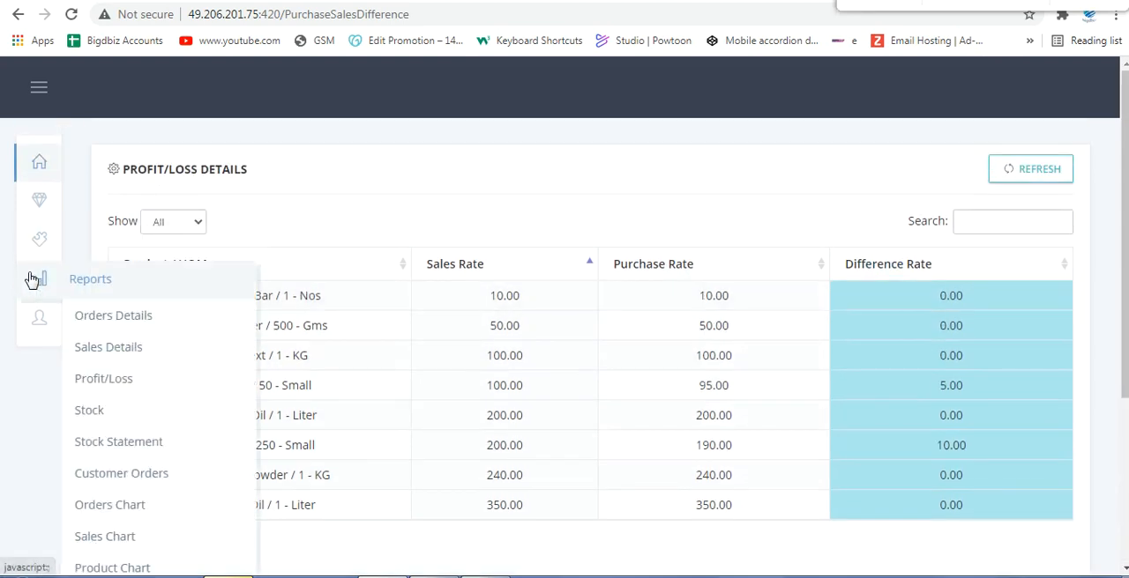
left_click(92, 410)
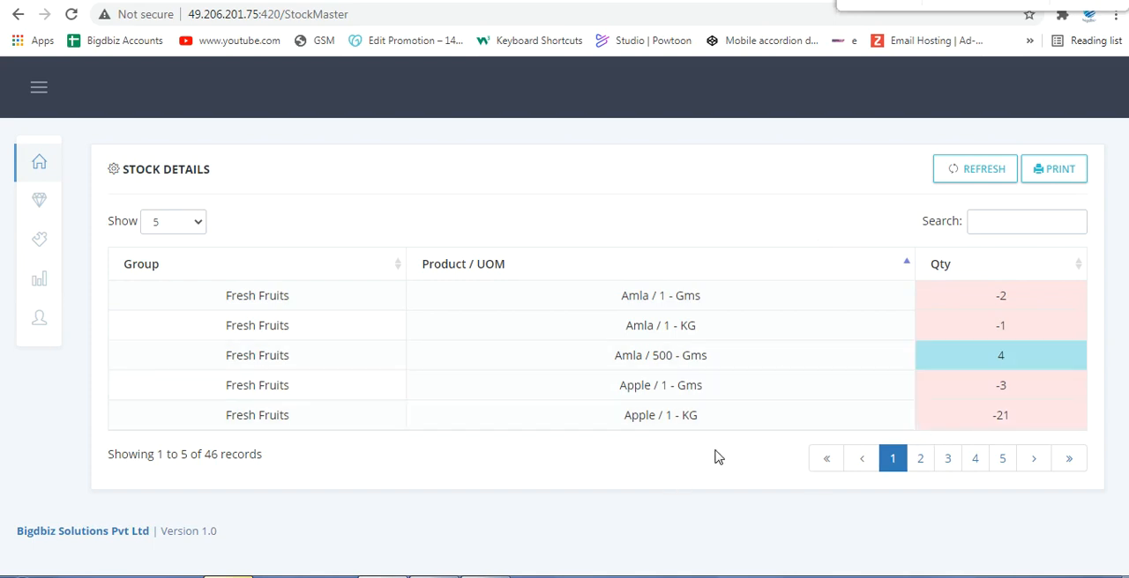
left_click(182, 227)
left_click(159, 287)
scroll(449, 377, "down", 2)
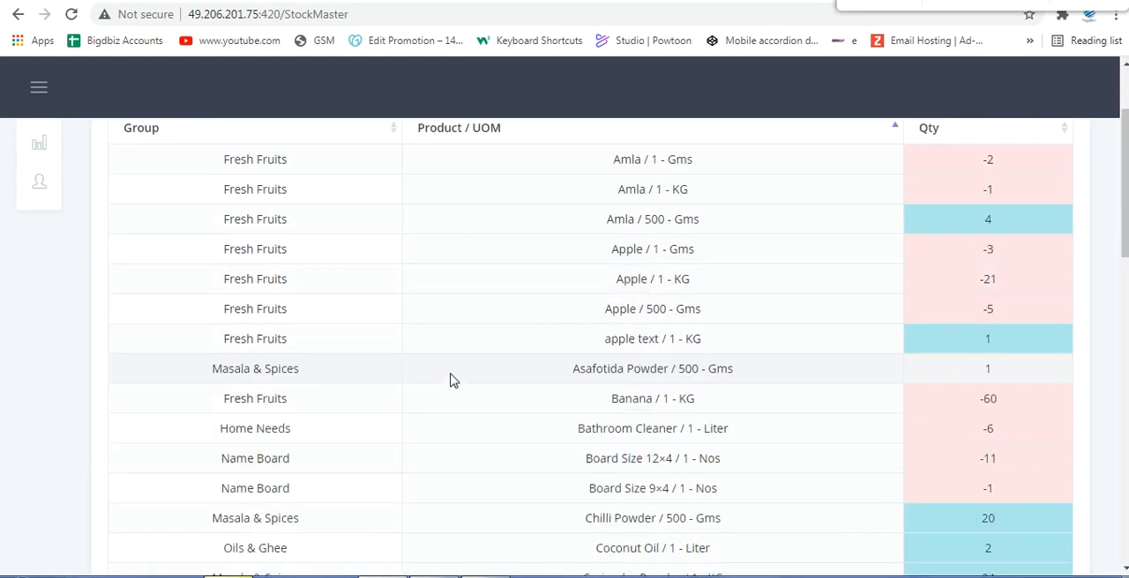
scroll(988, 458, "down", 3)
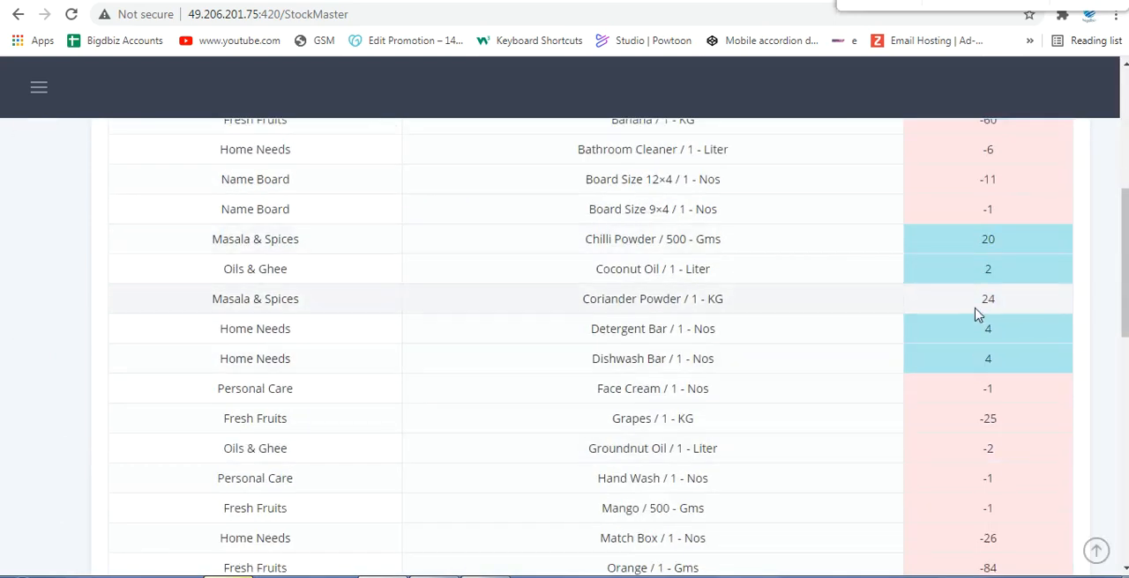
scroll(975, 326, "down", 2)
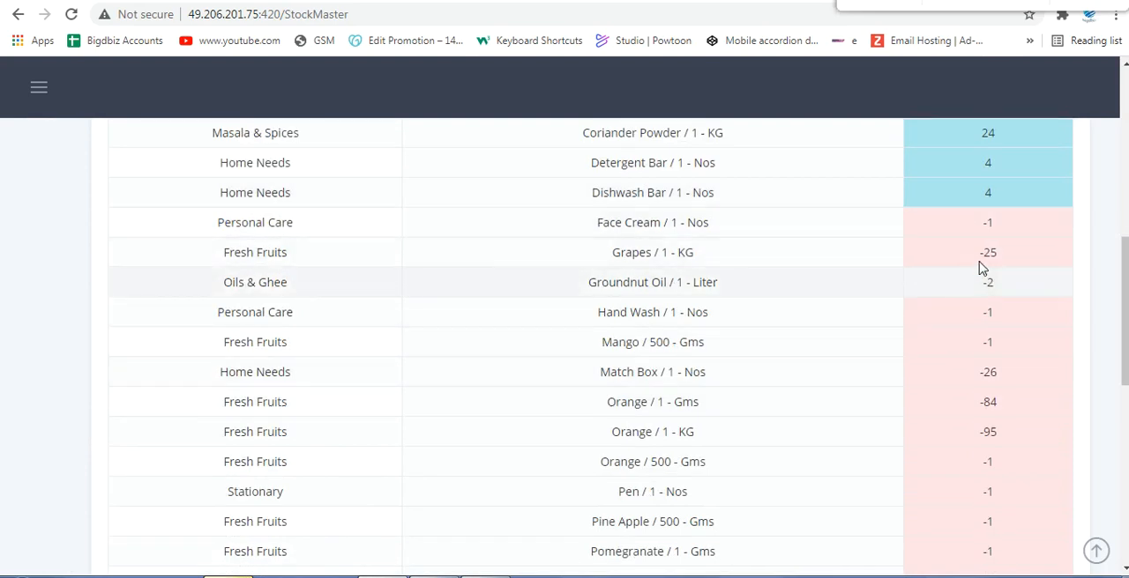
scroll(970, 352, "up", 3)
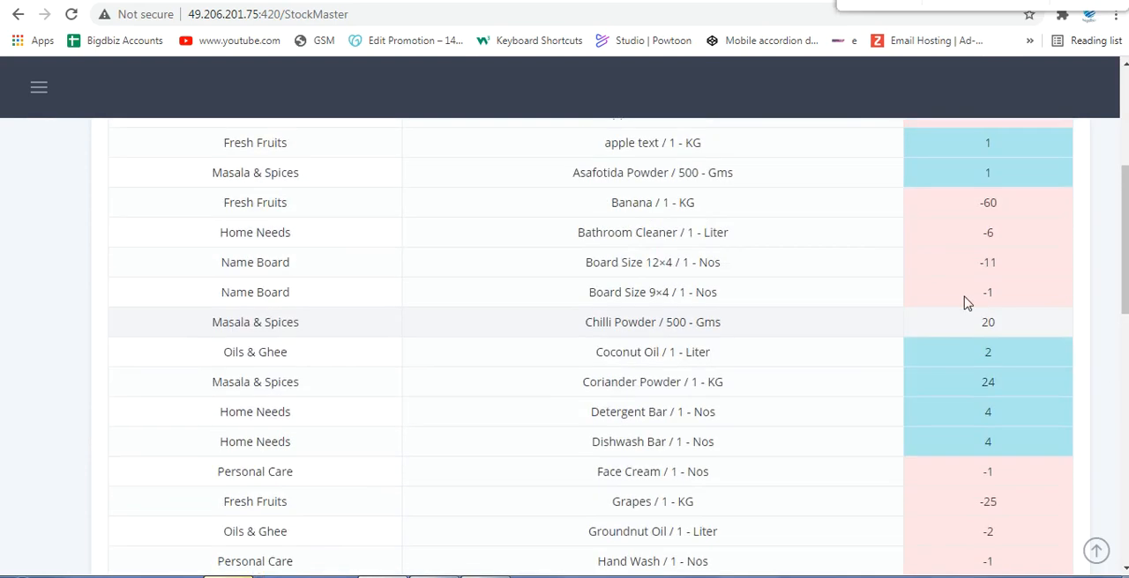
scroll(88, 291, "up", 4)
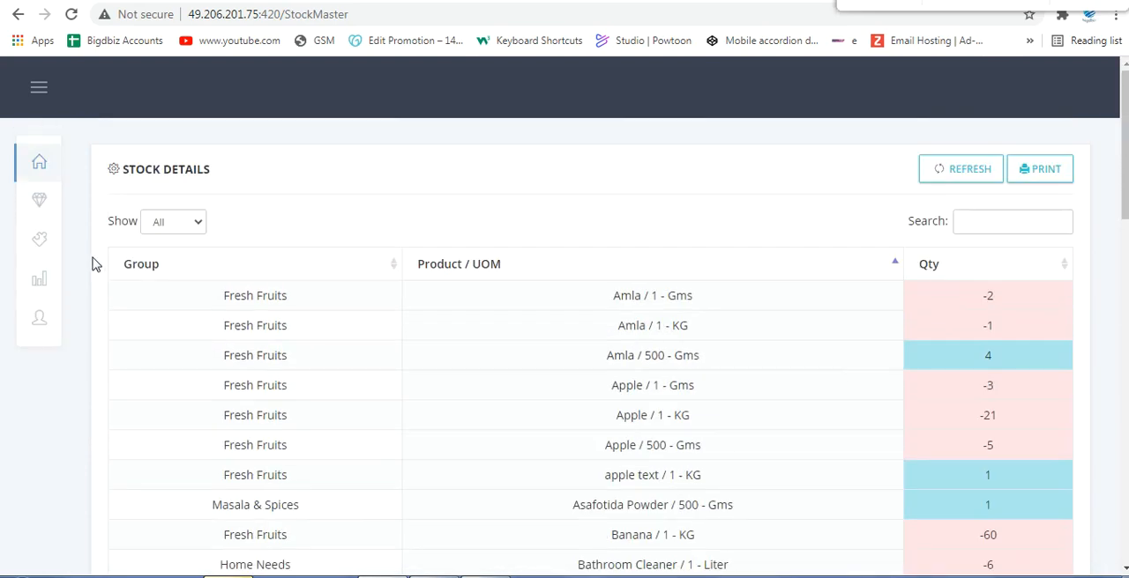
Step: Open the Sales Chart for August 2021, show it by Day, and check the sales of each day with a bar
mouse_move(40, 291)
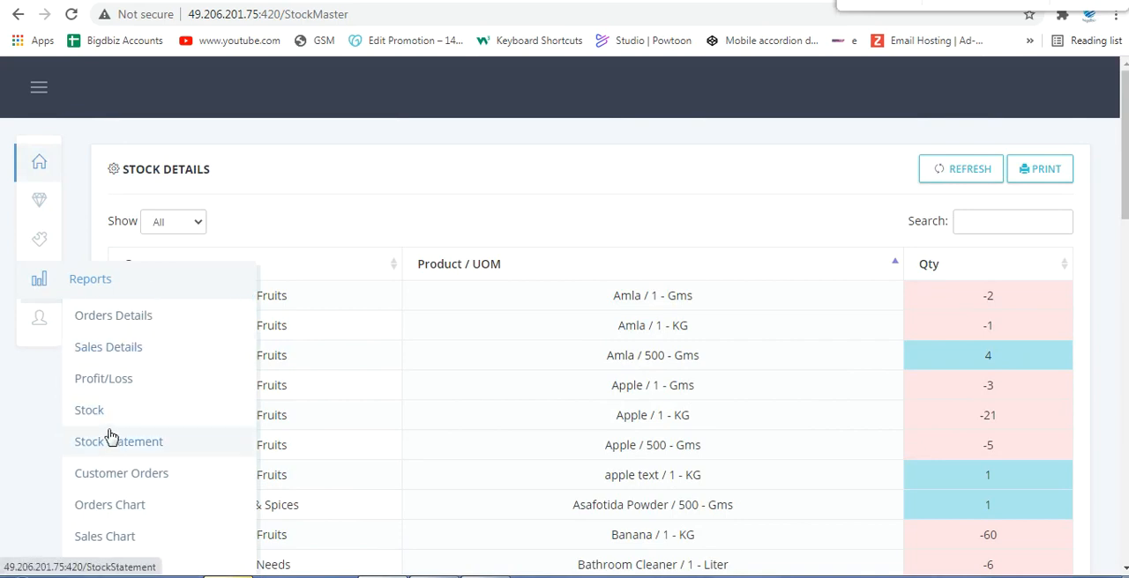
scroll(151, 476, "down", 1)
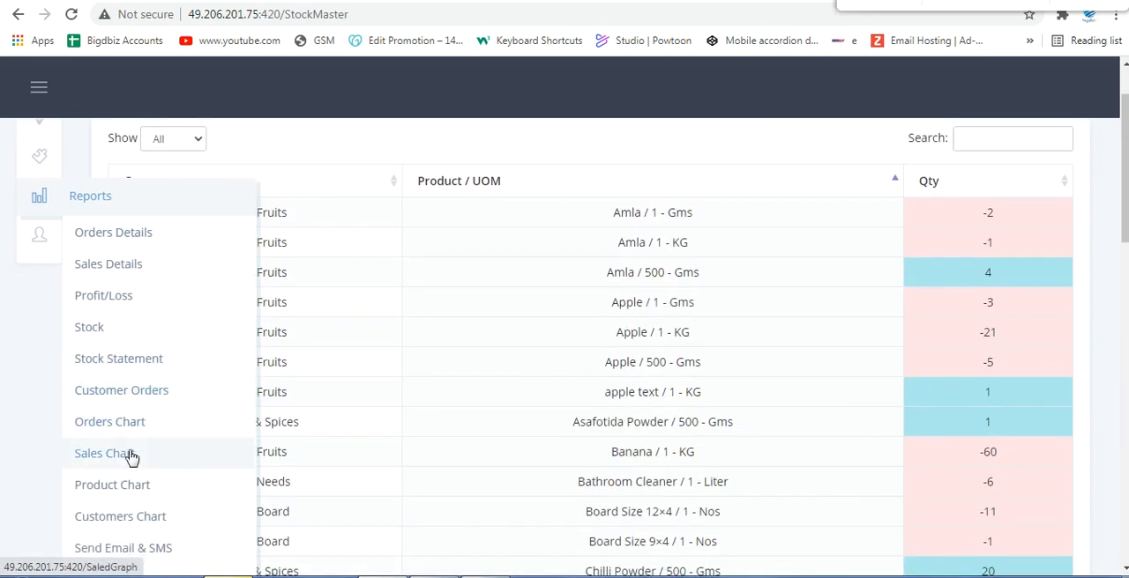
left_click(134, 459)
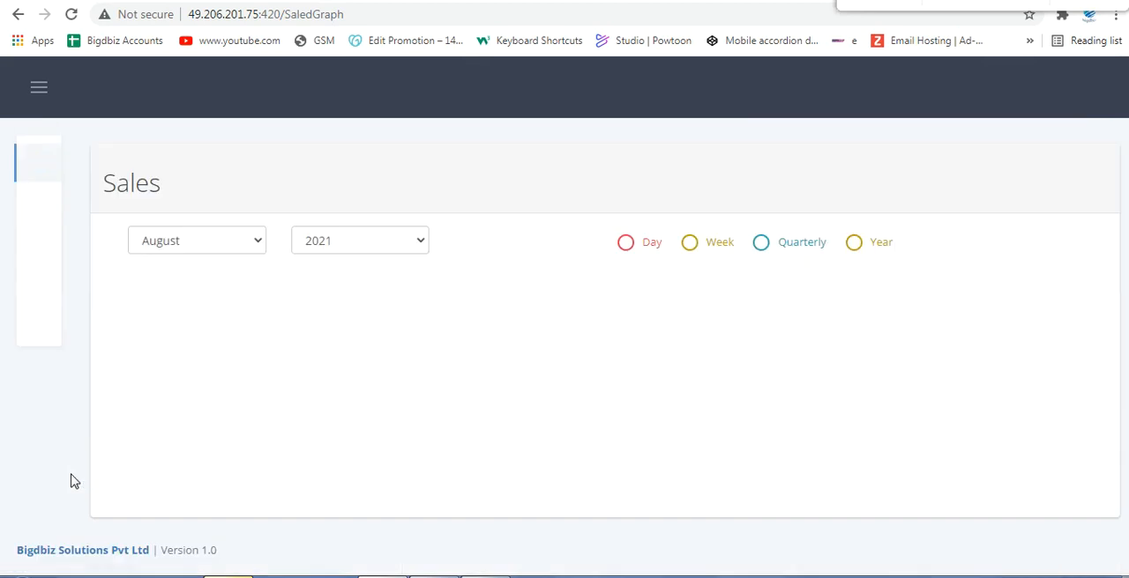
left_click(628, 245)
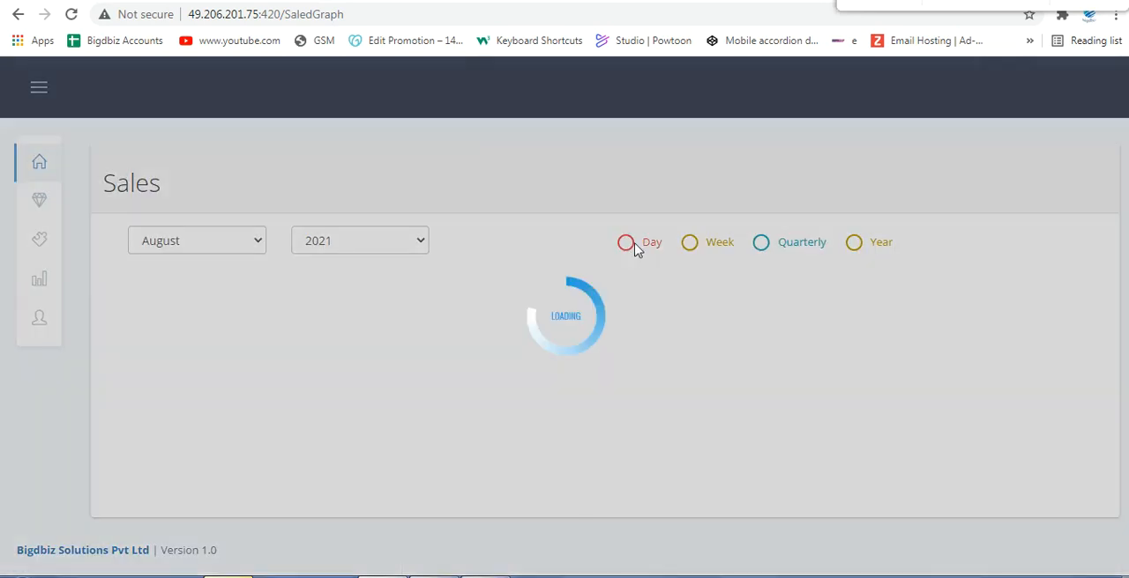
mouse_move(193, 366)
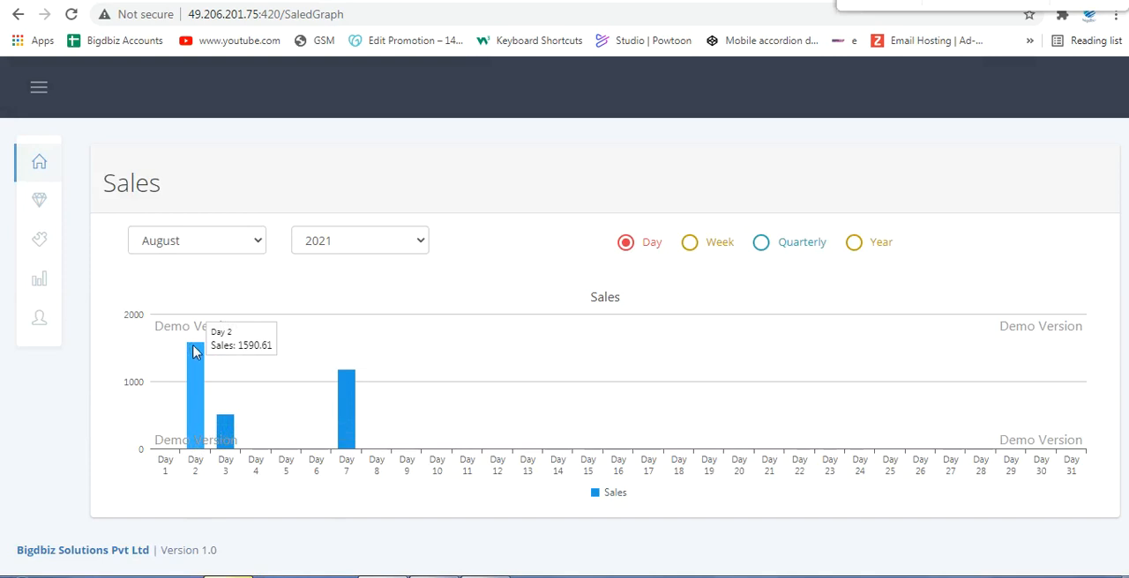
mouse_move(234, 443)
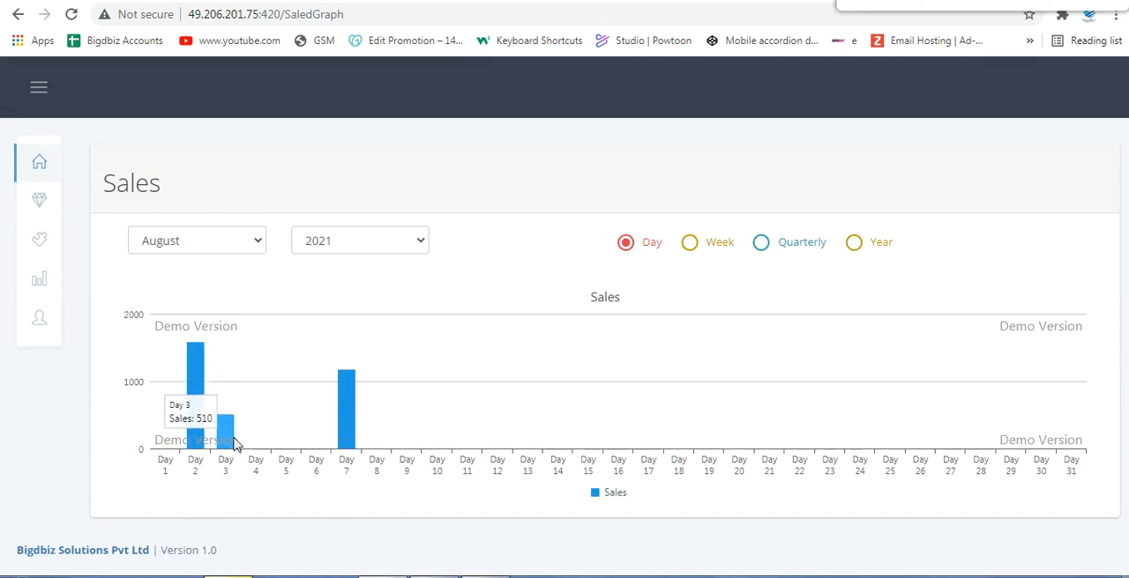
mouse_move(345, 432)
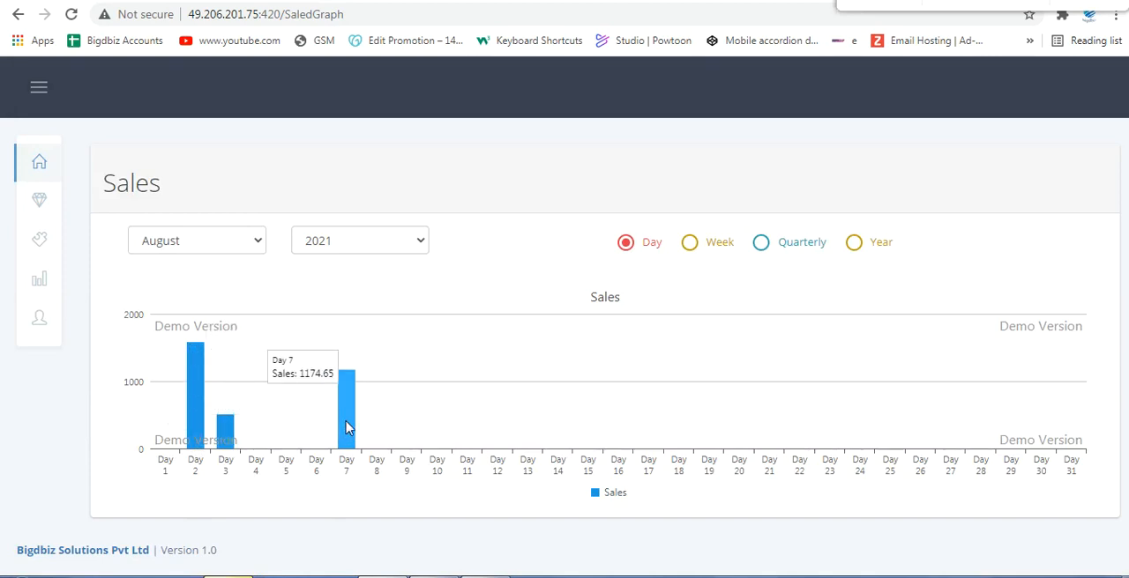
Step: Show the sales chart by Week, Quarterly and Year, and check the sales values of the bars
left_click(712, 248)
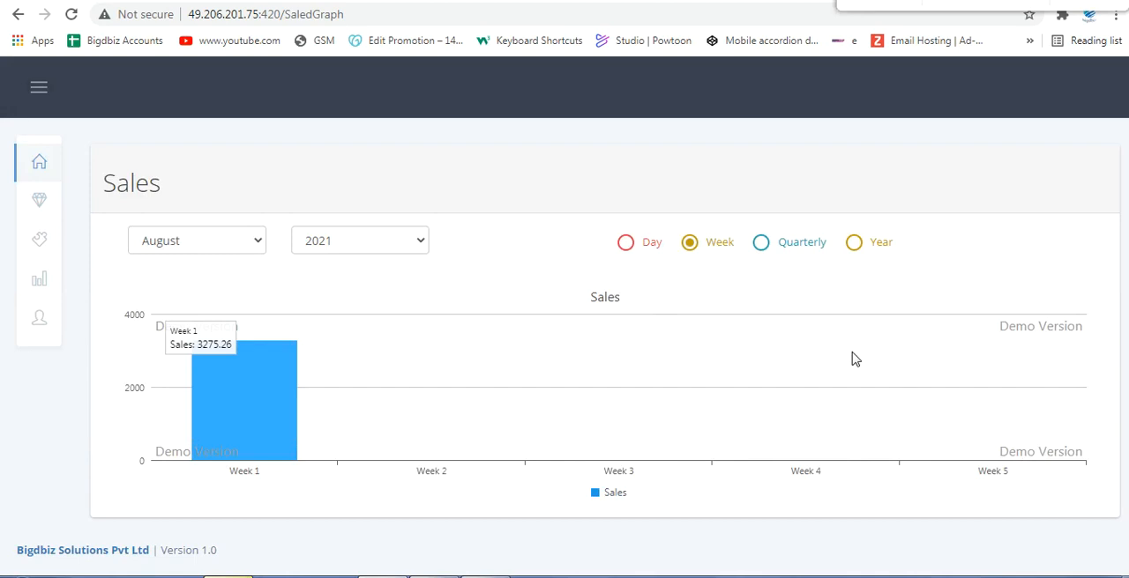
left_click(796, 250)
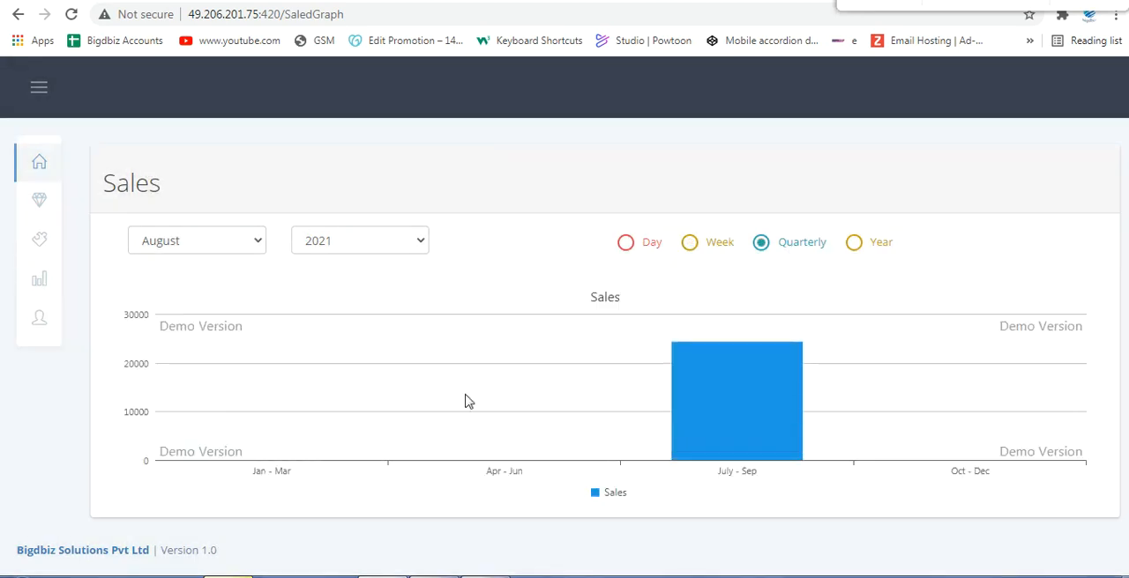
mouse_move(708, 448)
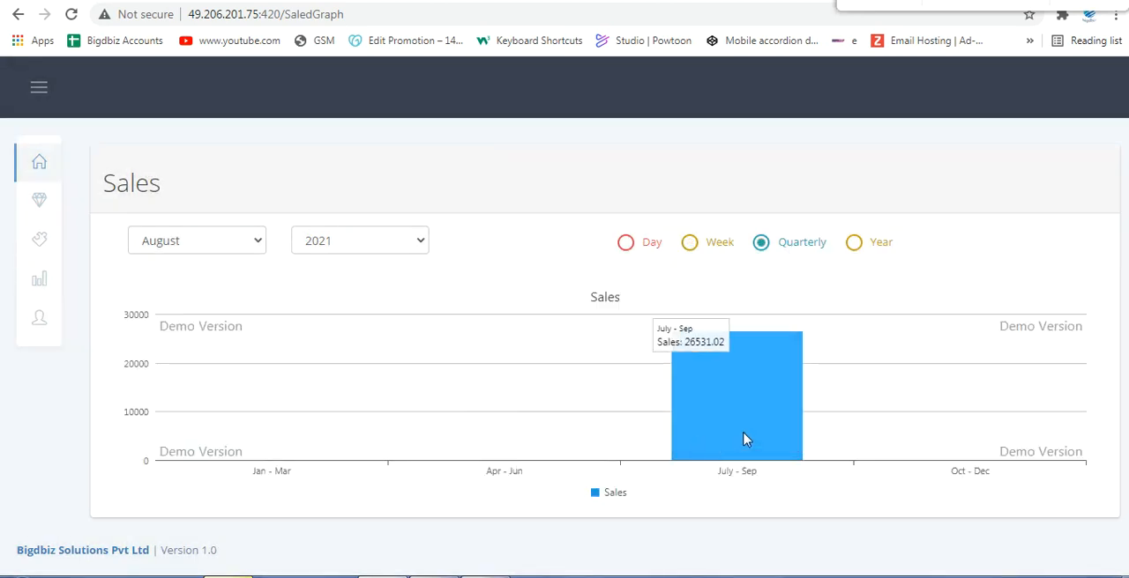
left_click(854, 249)
mouse_move(714, 458)
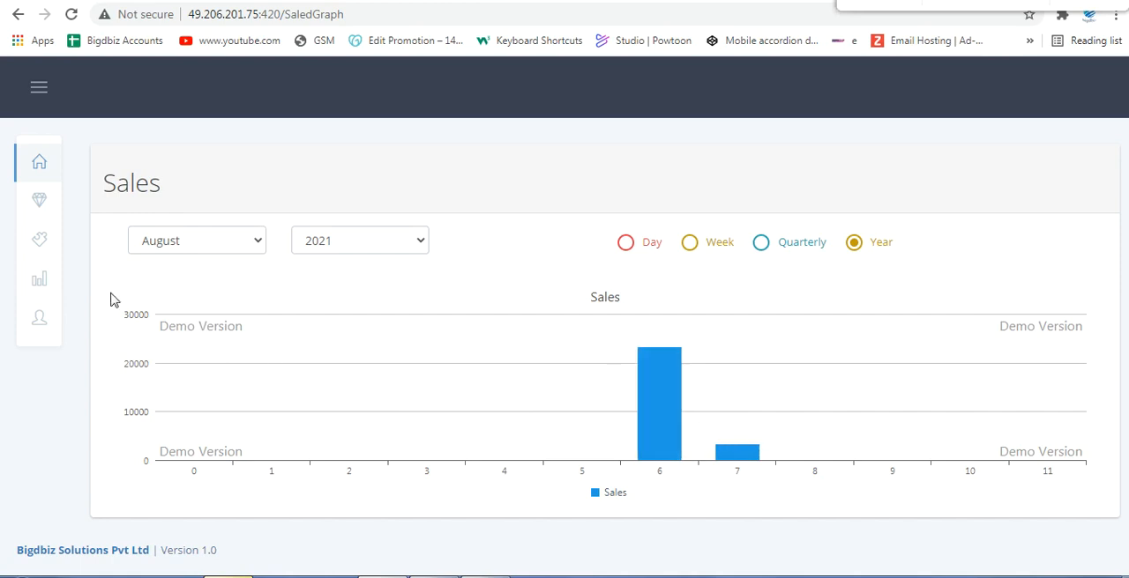
left_click(345, 238)
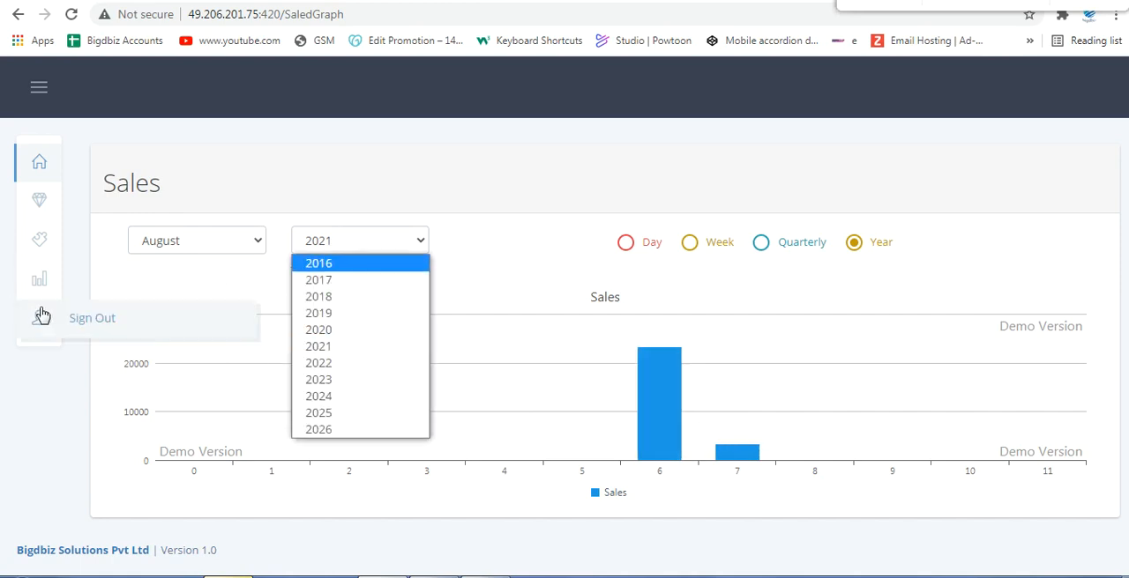
mouse_move(41, 294)
scroll(133, 490, "down", 2)
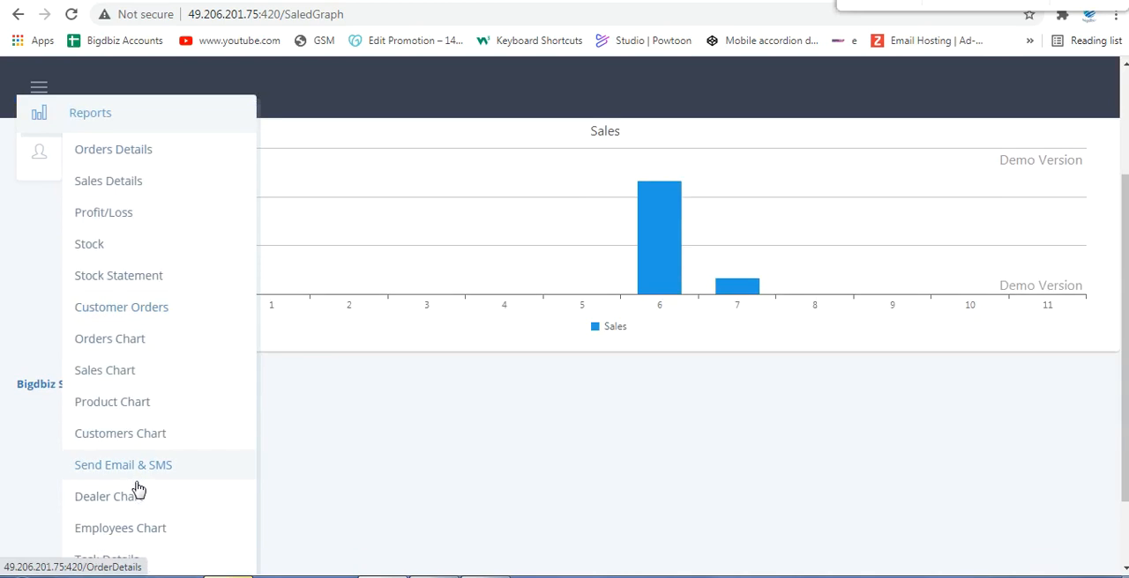
scroll(176, 450, "down", 1)
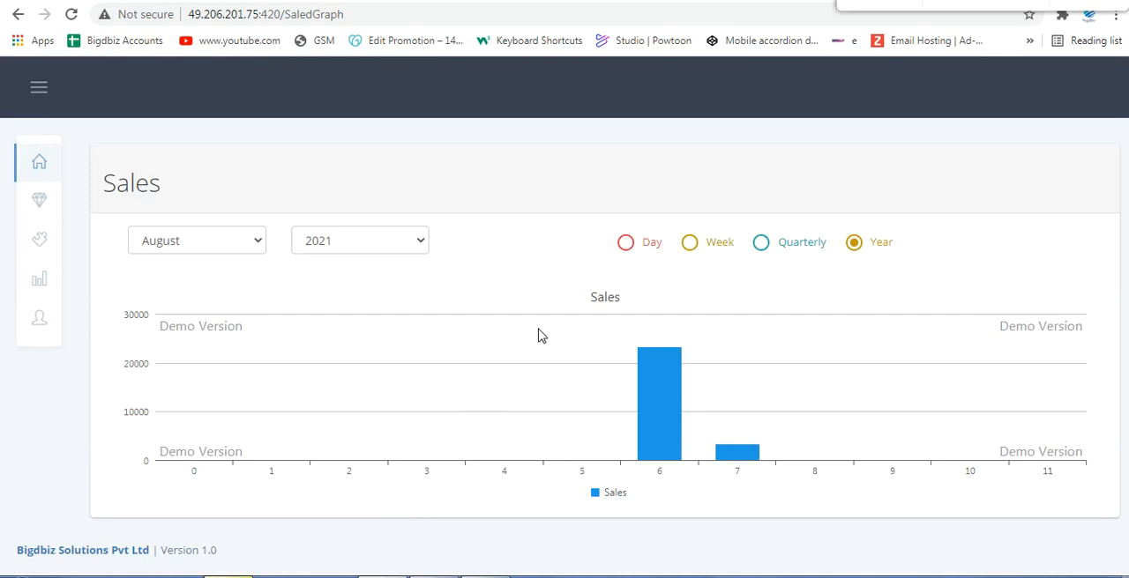
mouse_move(46, 201)
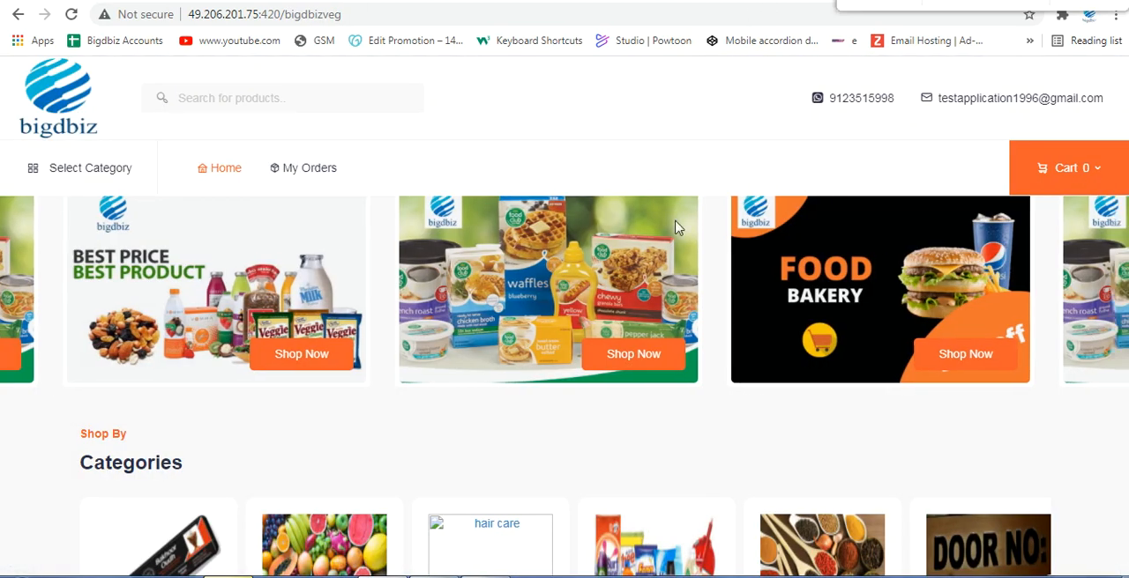
scroll(676, 227, "down", 8)
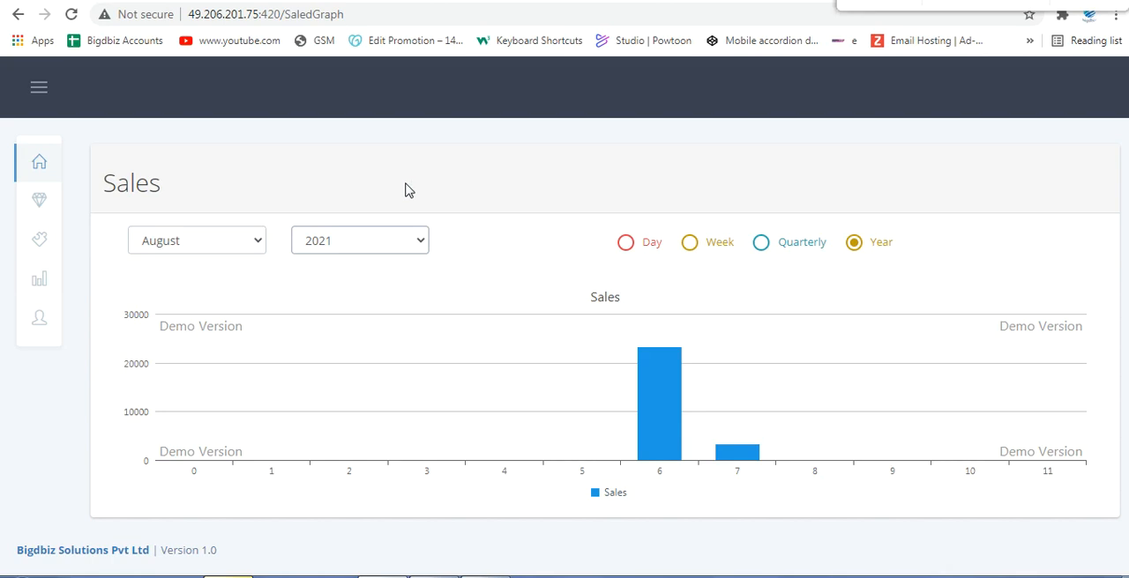
Step: Switch to the Bigdbiz Solutions website and open the customer online order page to review its shop examples and platform features
left_click(203, 1)
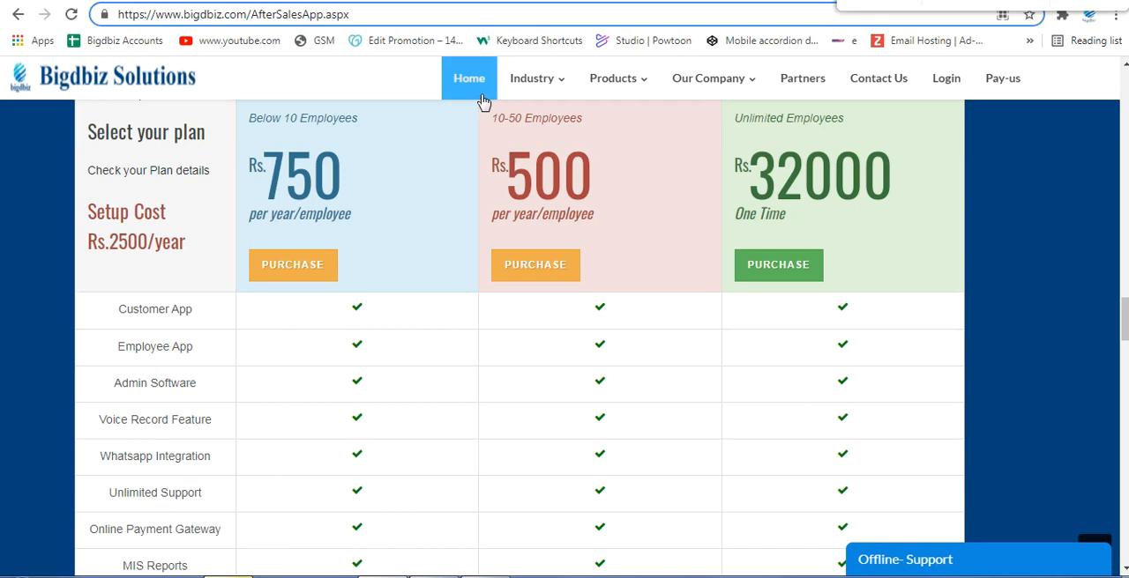
scroll(546, 88, "up", 2)
left_click(670, 212)
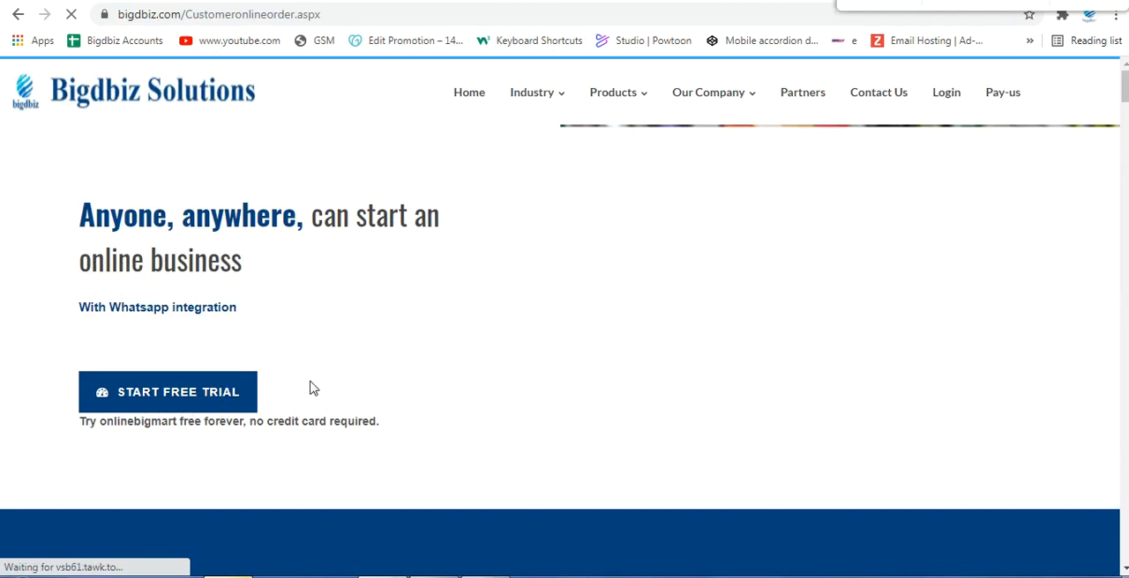
scroll(320, 365, "down", 9)
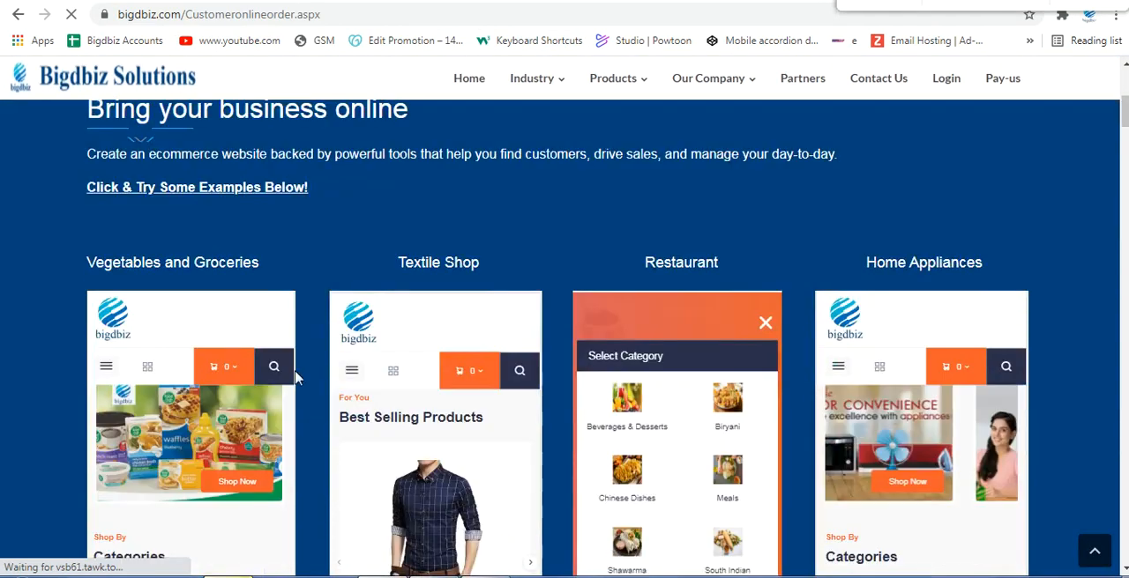
scroll(278, 381, "down", 5)
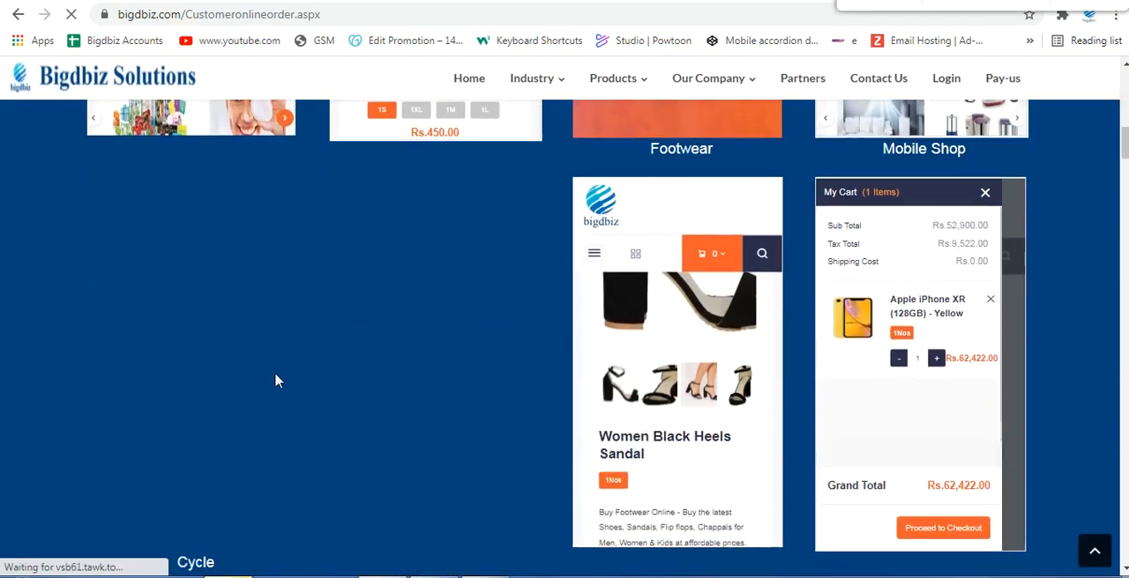
scroll(278, 381, "down", 6)
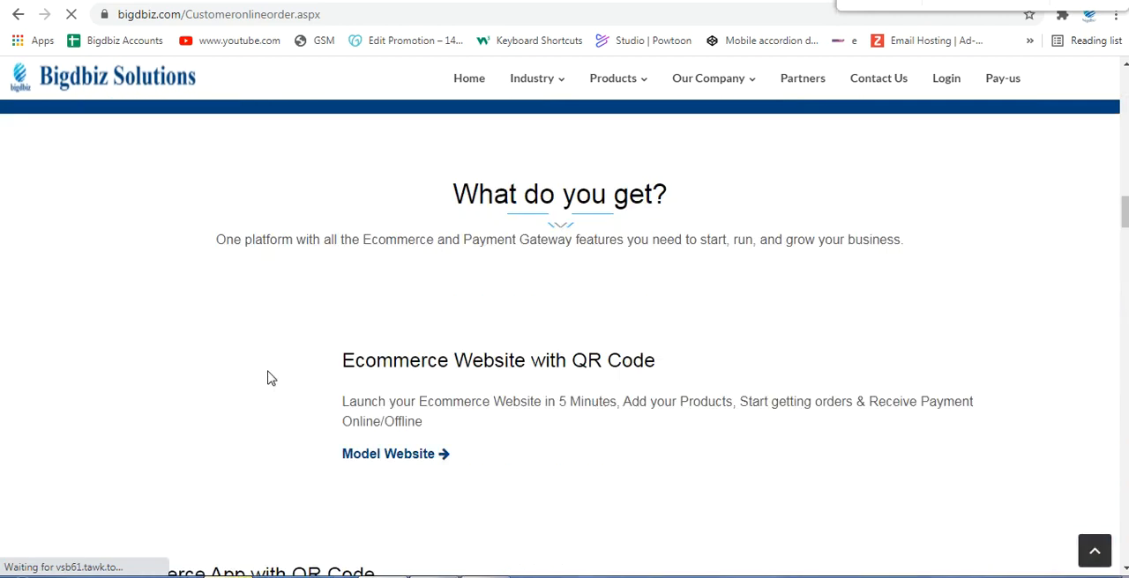
scroll(517, 370, "down", 4)
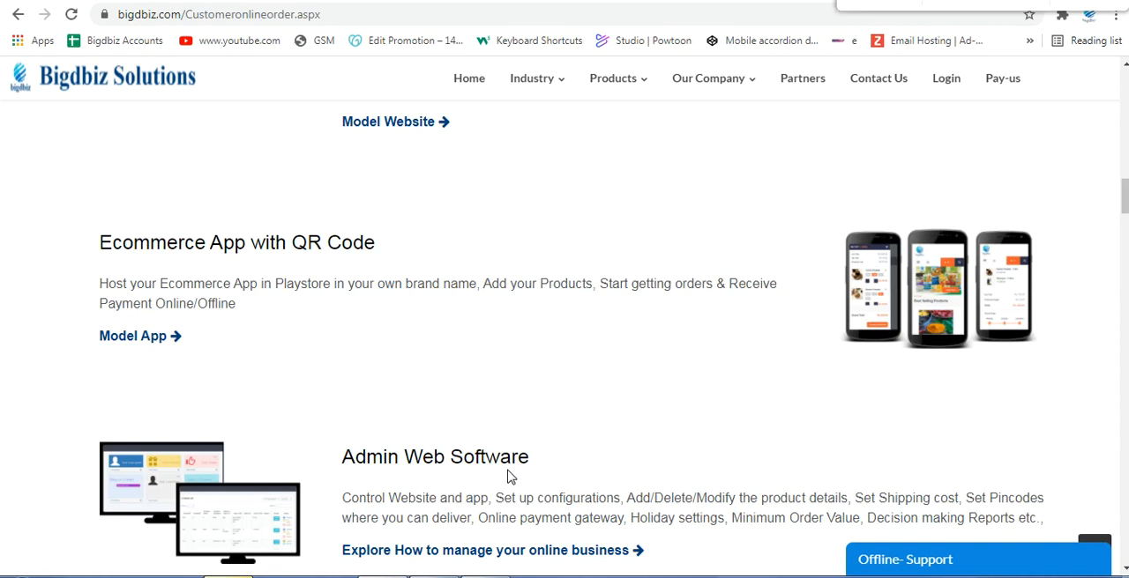
scroll(507, 476, "down", 4)
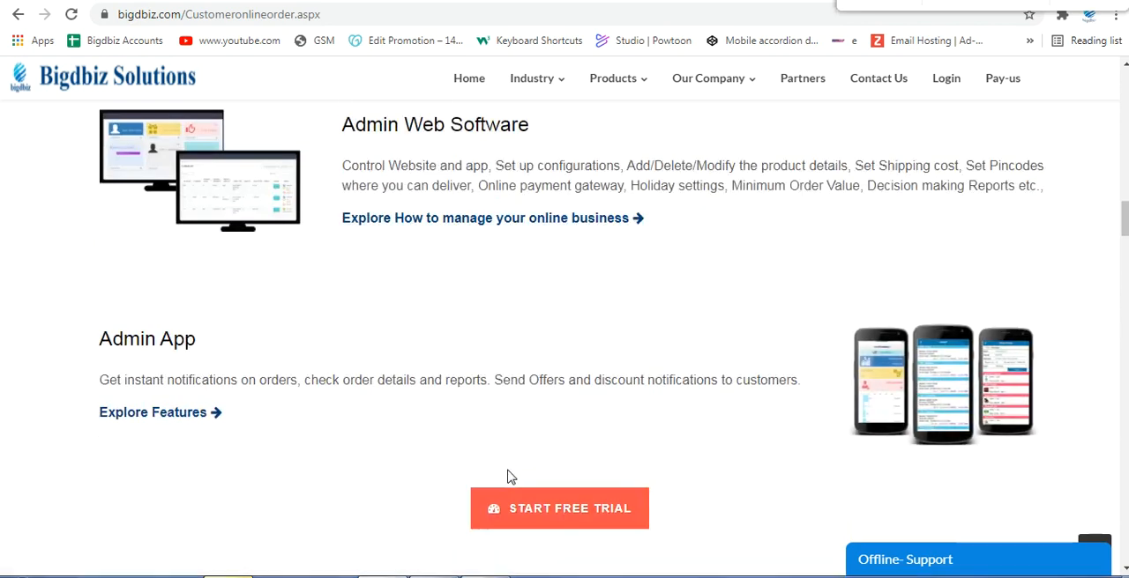